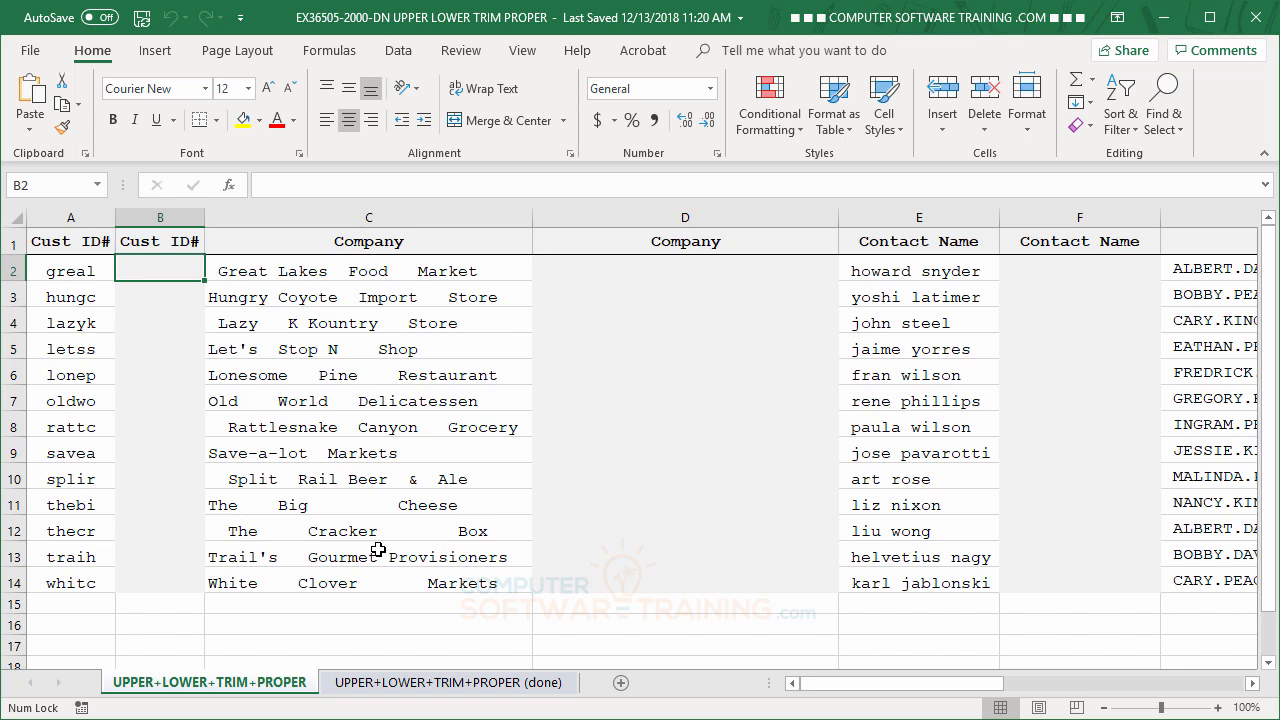
# Enter the formula =UPPER(A2) in cell B2 to convert the first customer ID to uppercase.
pyautogui.write('=')
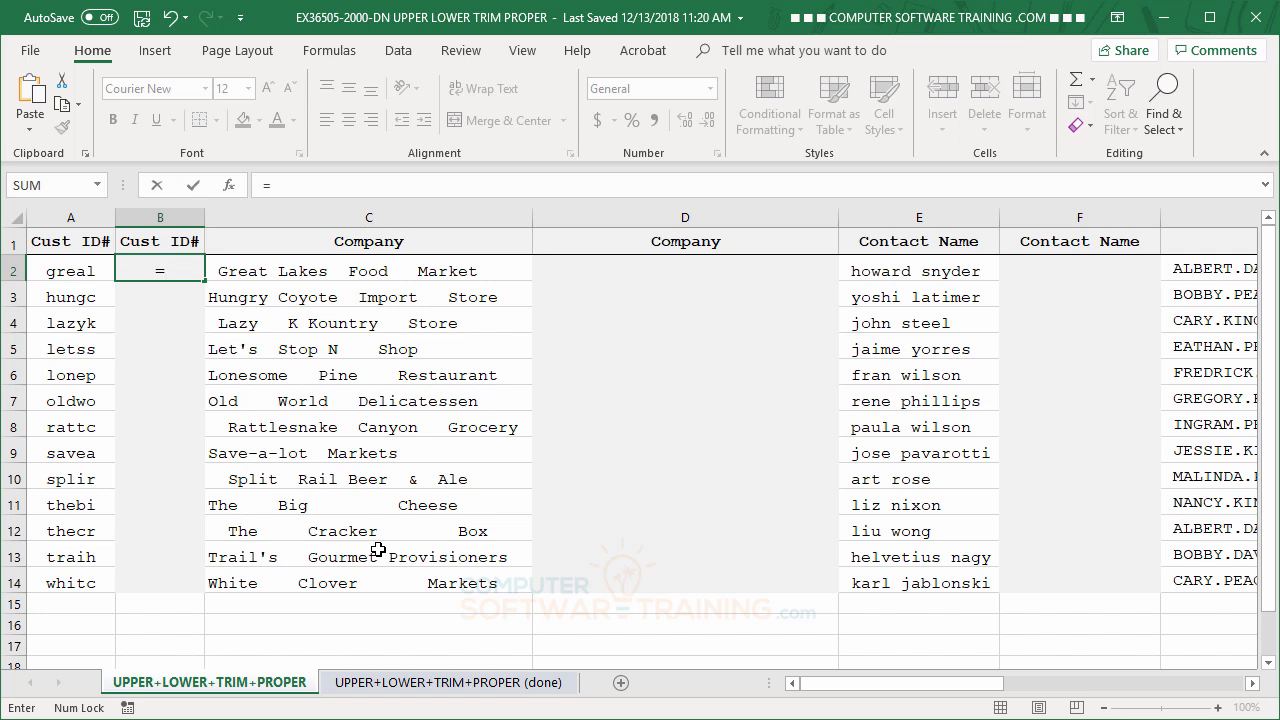
pyautogui.write('u')
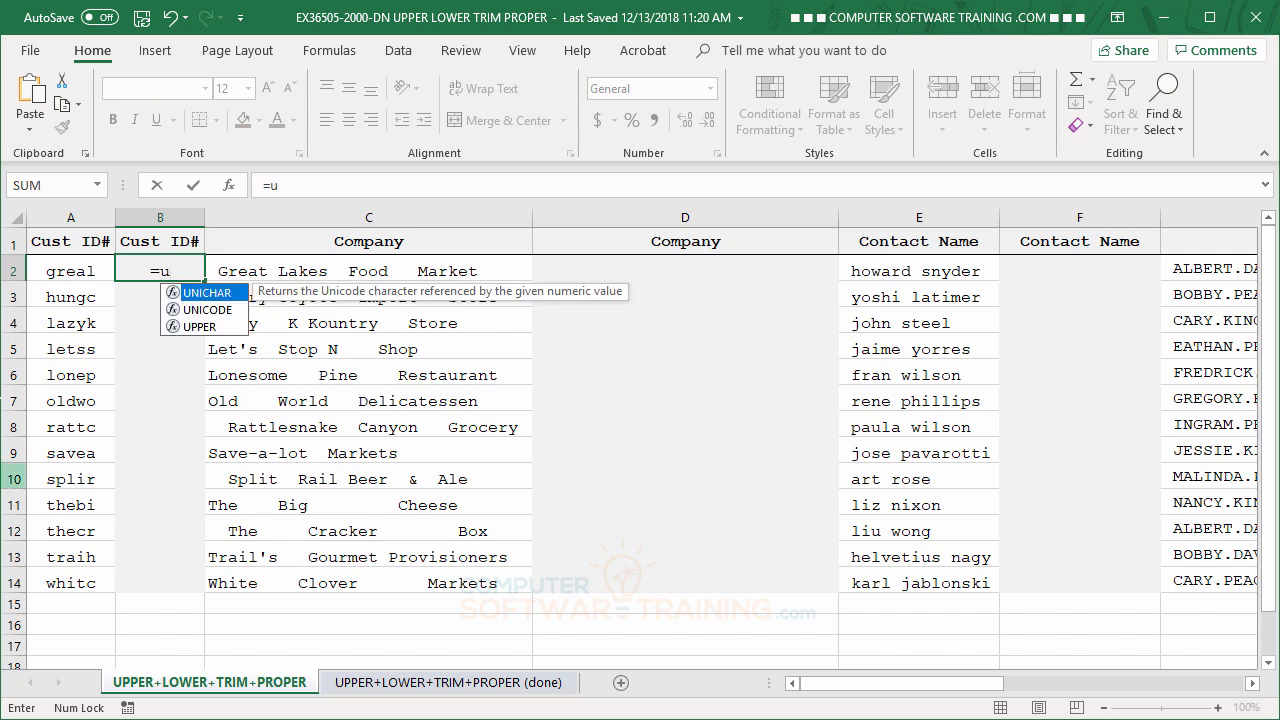
pyautogui.doubleClick(191, 326)
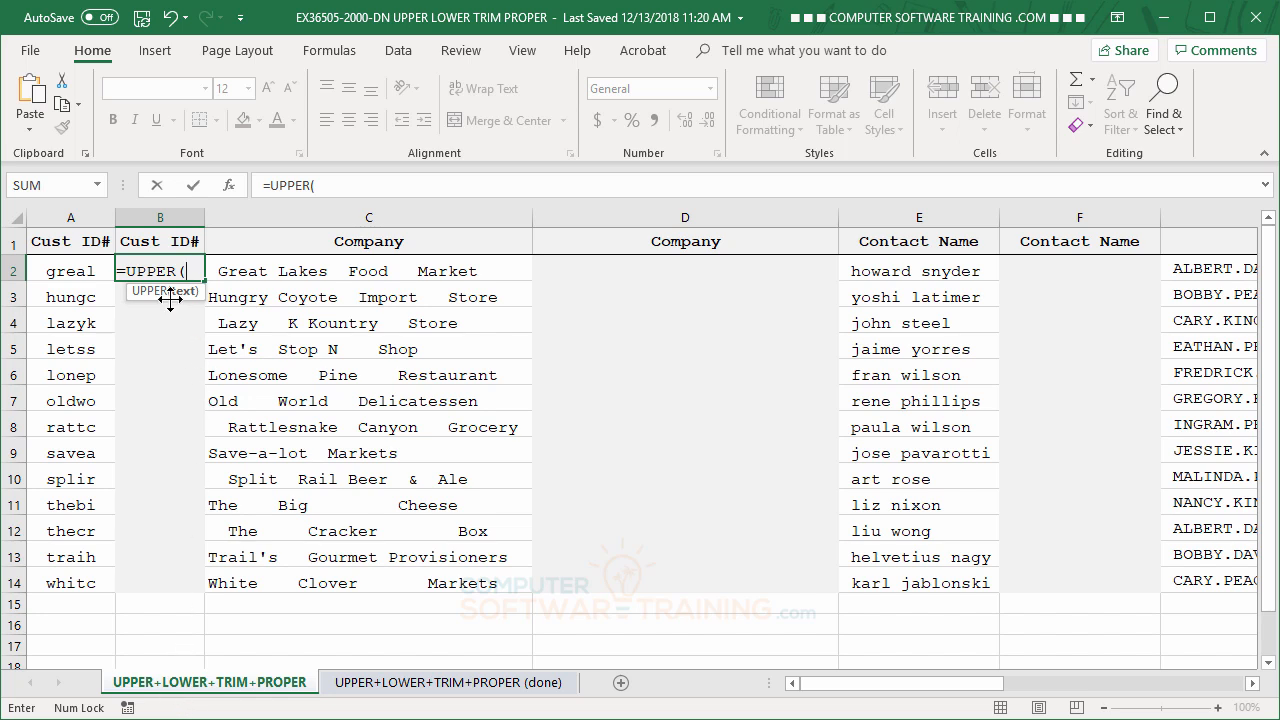
pyautogui.click(68, 270)
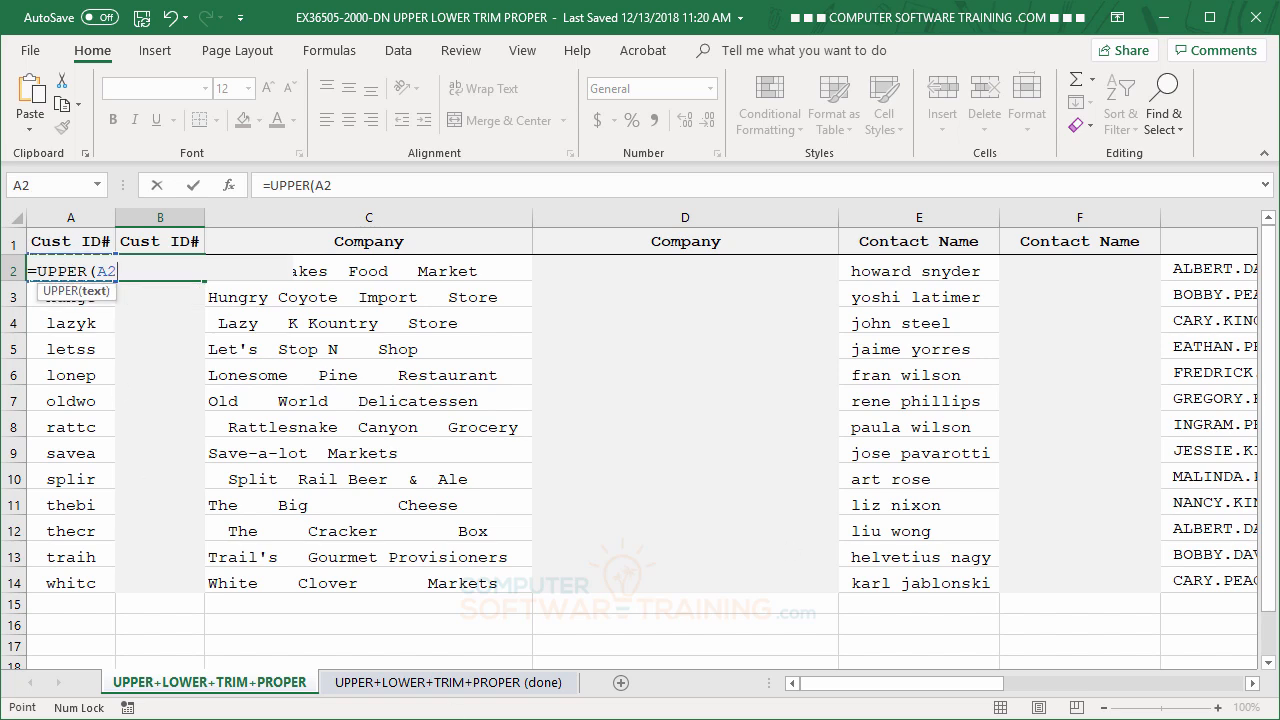
pyautogui.write(')')
pyautogui.press('Return')
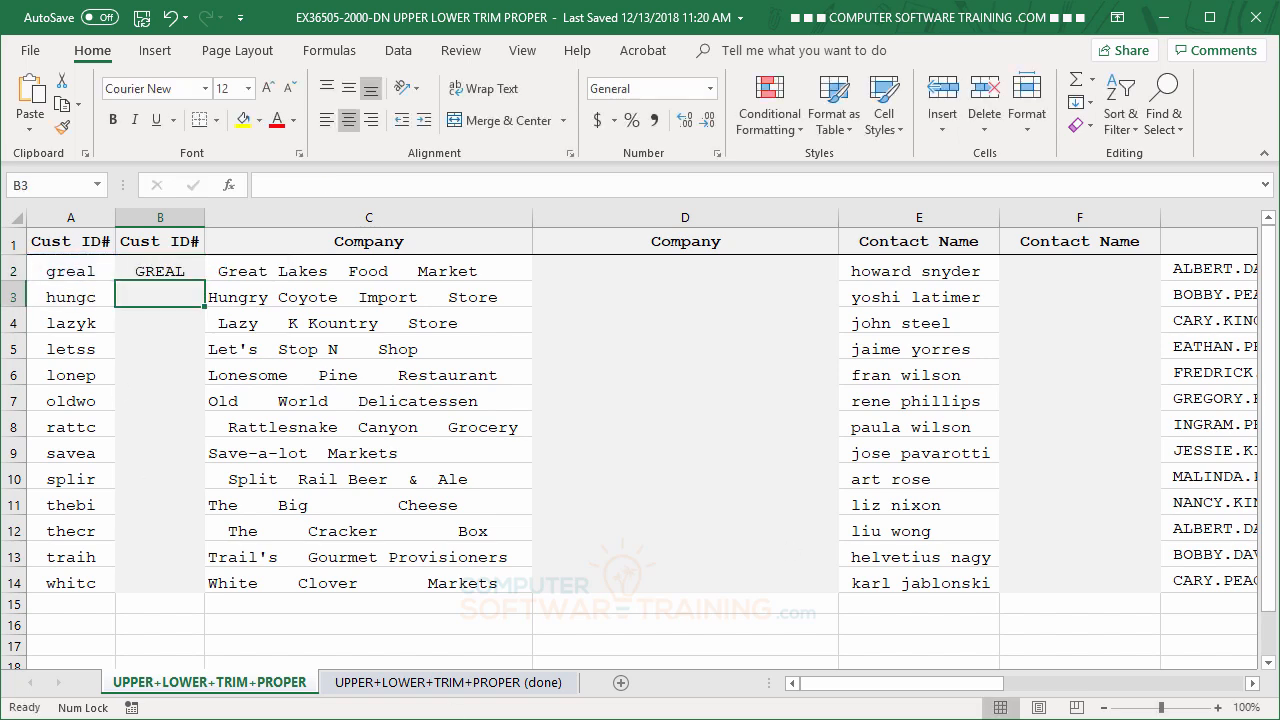
# Fill the UPPER formula from B2 down through B14 and check several of the copied formulas.
pyautogui.click(160, 272)
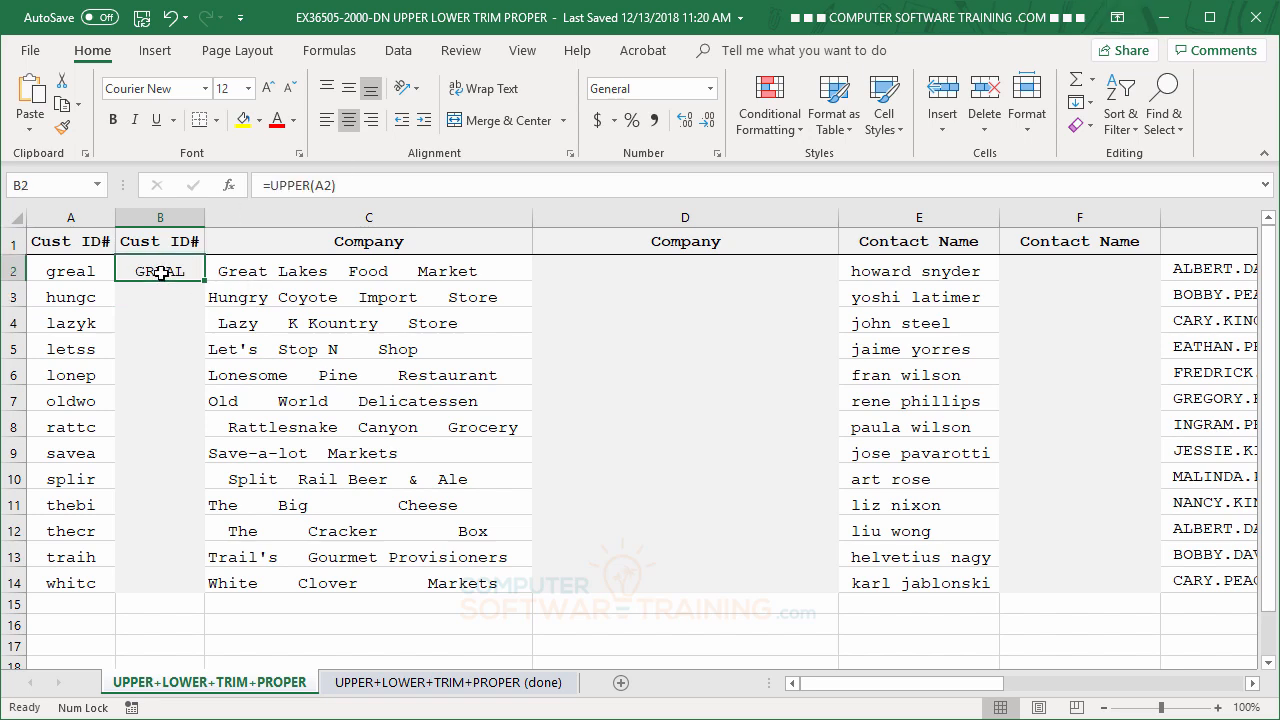
pyautogui.doubleClick(204, 281)
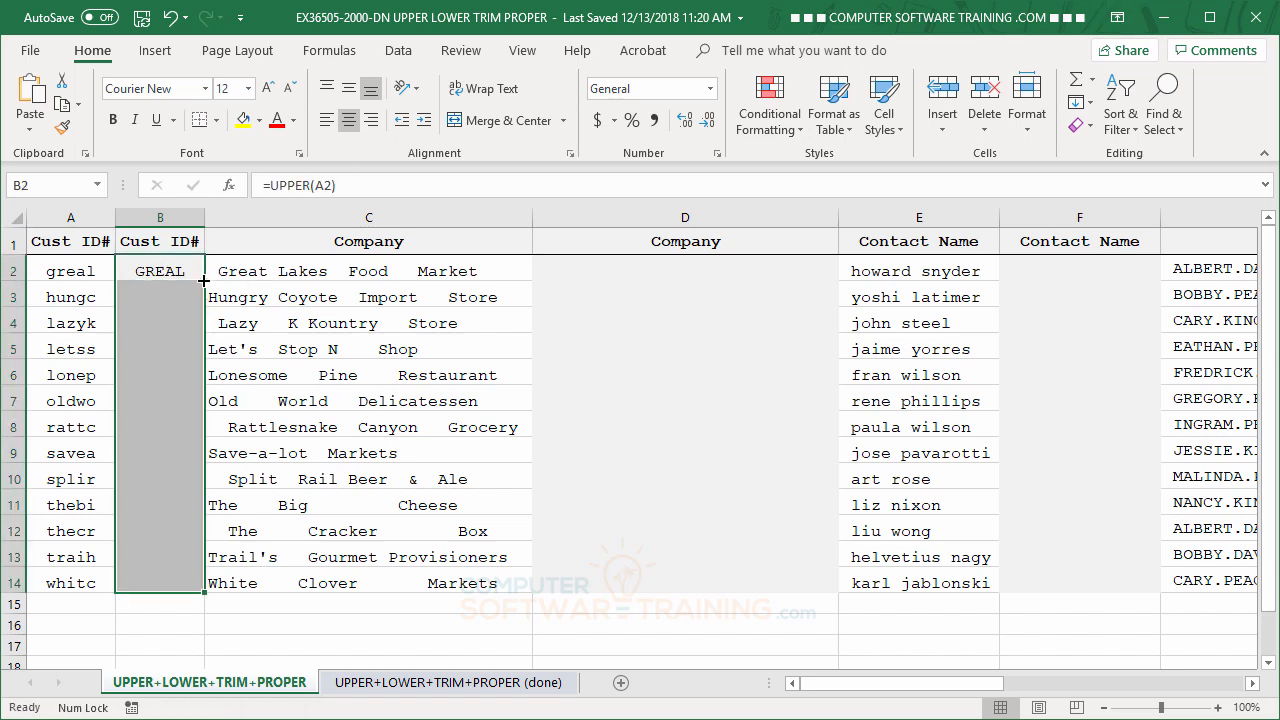
pyautogui.click(175, 303)
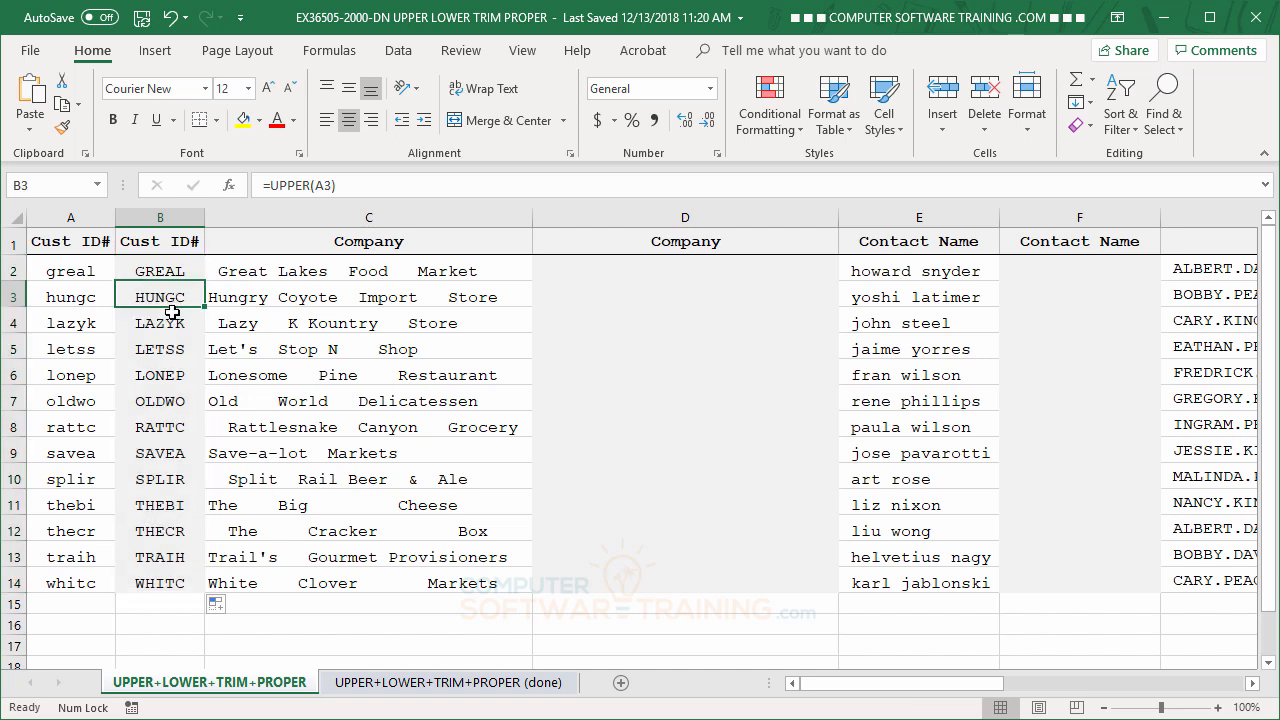
pyautogui.click(168, 328)
pyautogui.click(163, 350)
pyautogui.click(140, 402)
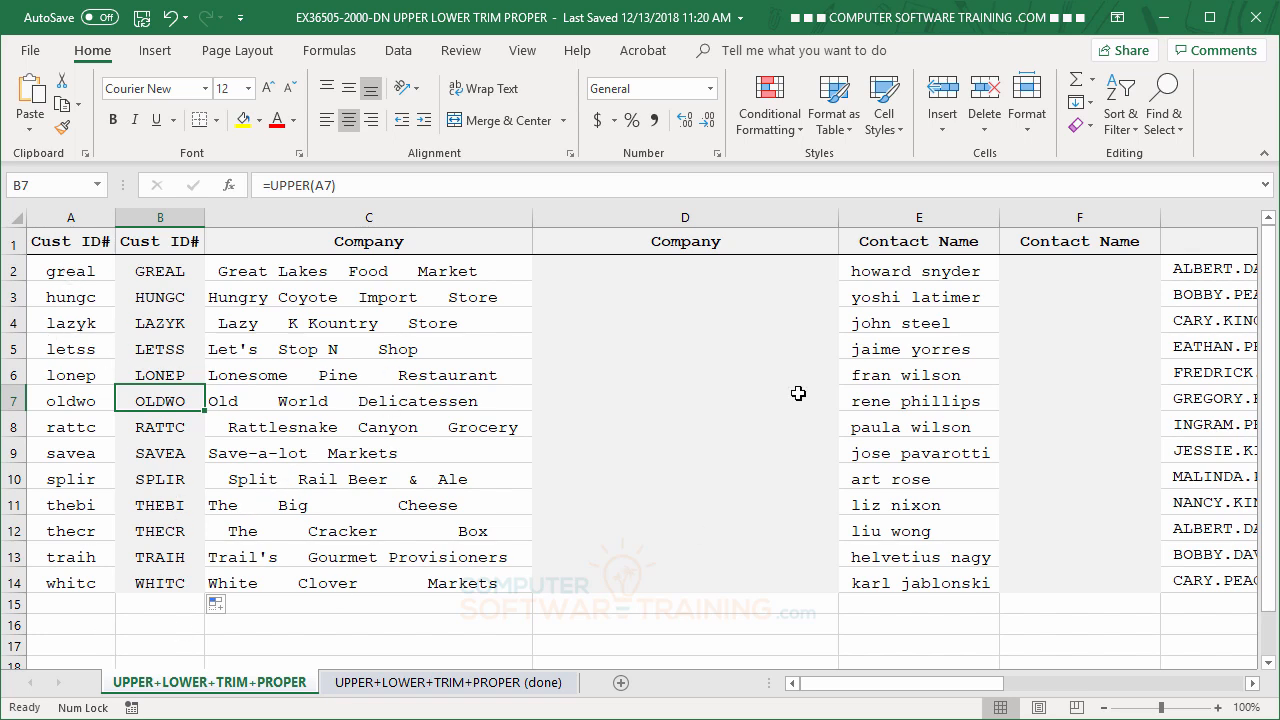
# Enter the formula =TRIM(C2) in cell D2 to remove the extra spaces from the first company name.
pyautogui.click(595, 270)
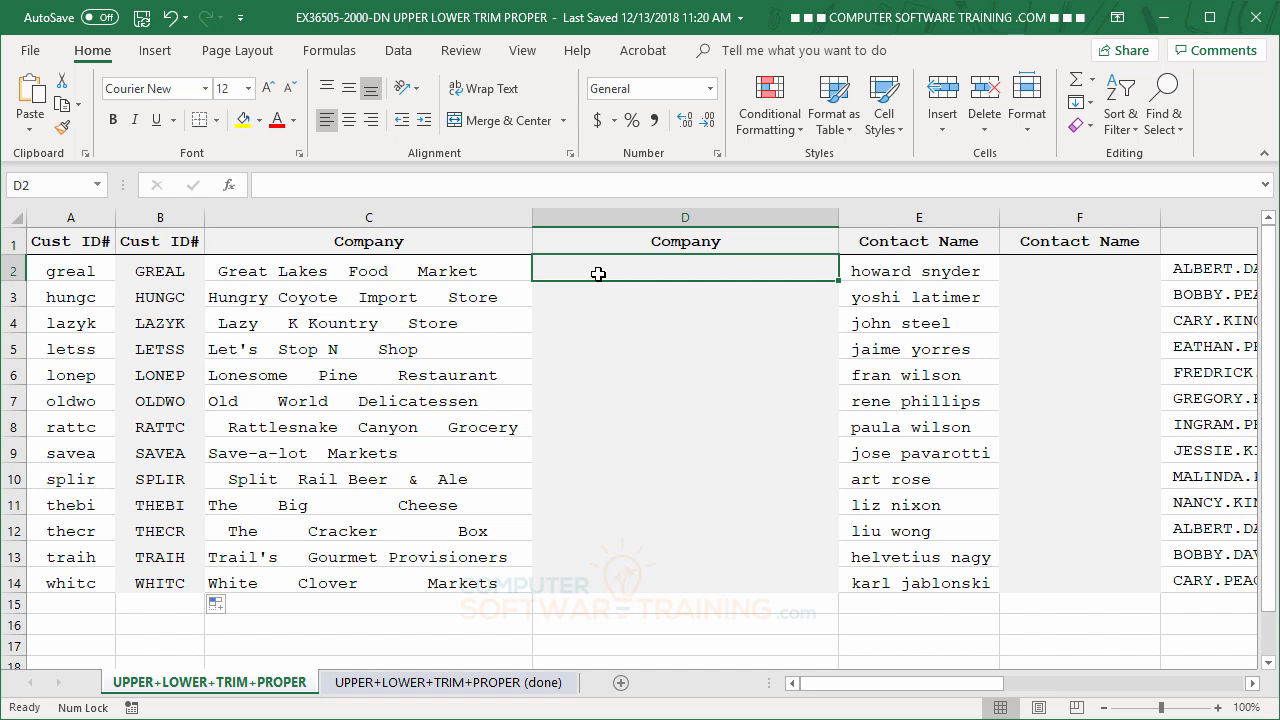
pyautogui.write('=')
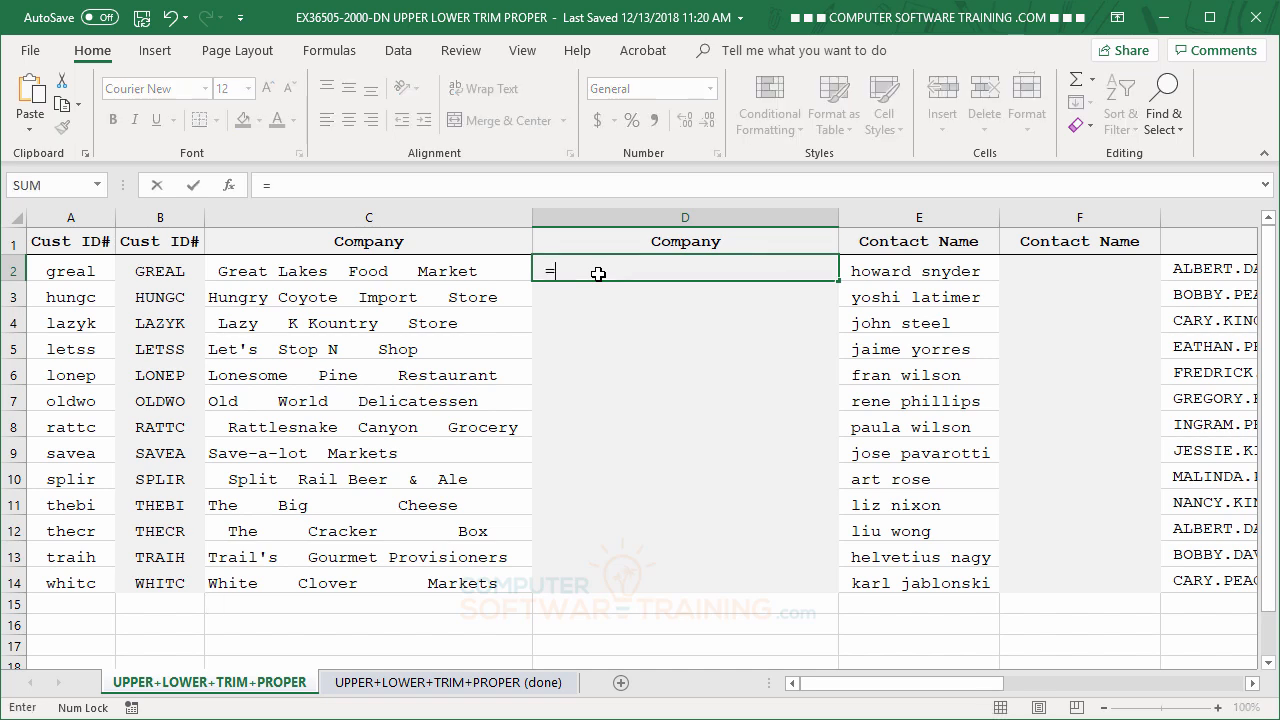
pyautogui.write('tr')
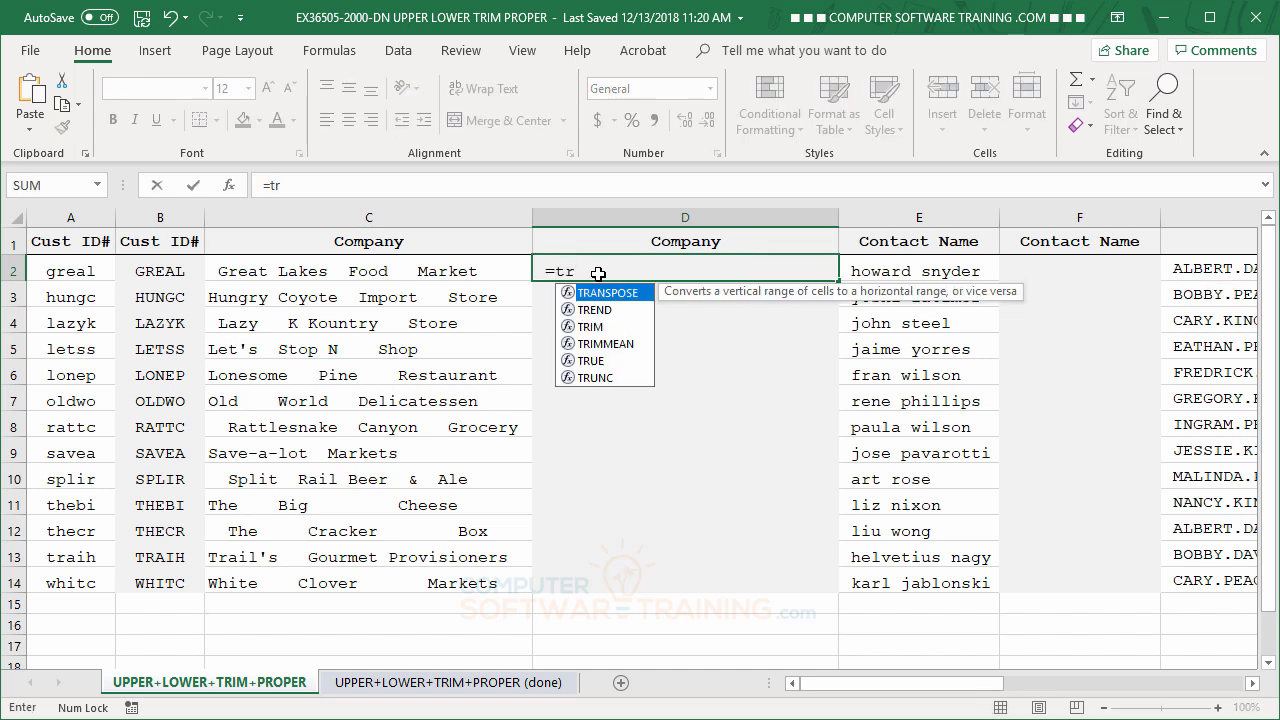
pyautogui.doubleClick(592, 327)
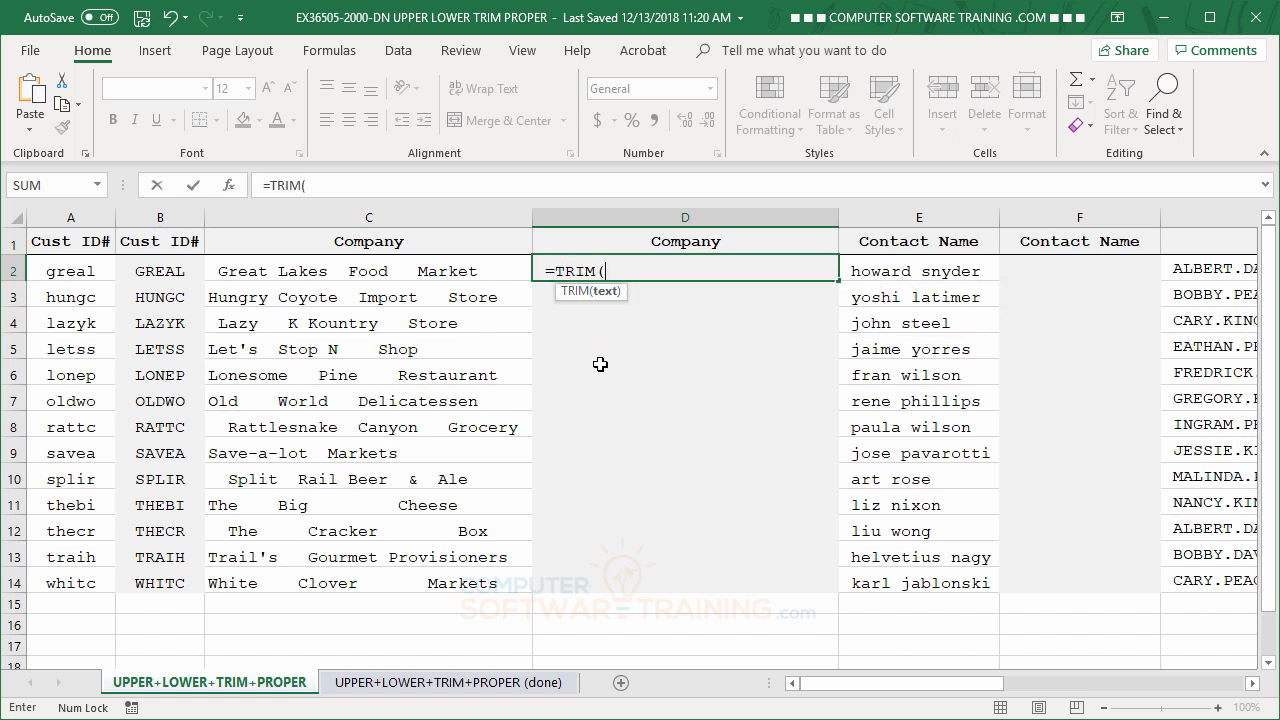
pyautogui.click(331, 272)
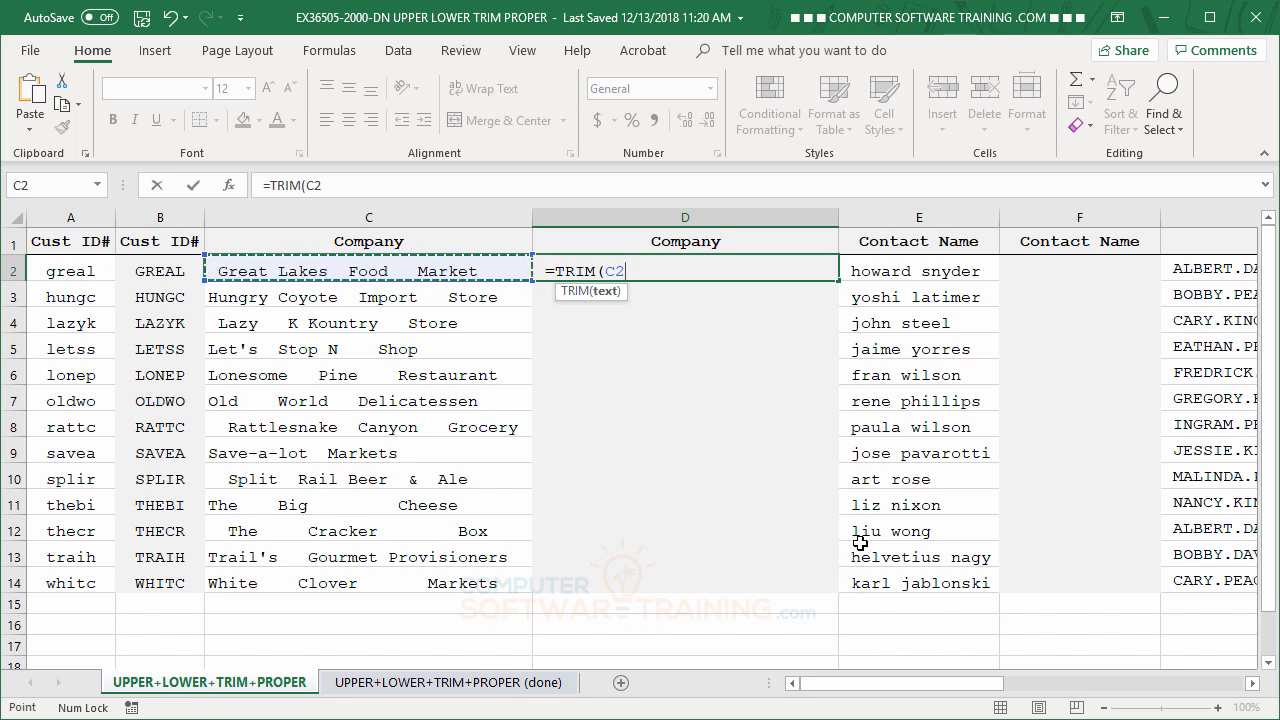
pyautogui.write(')')
pyautogui.press('Return')
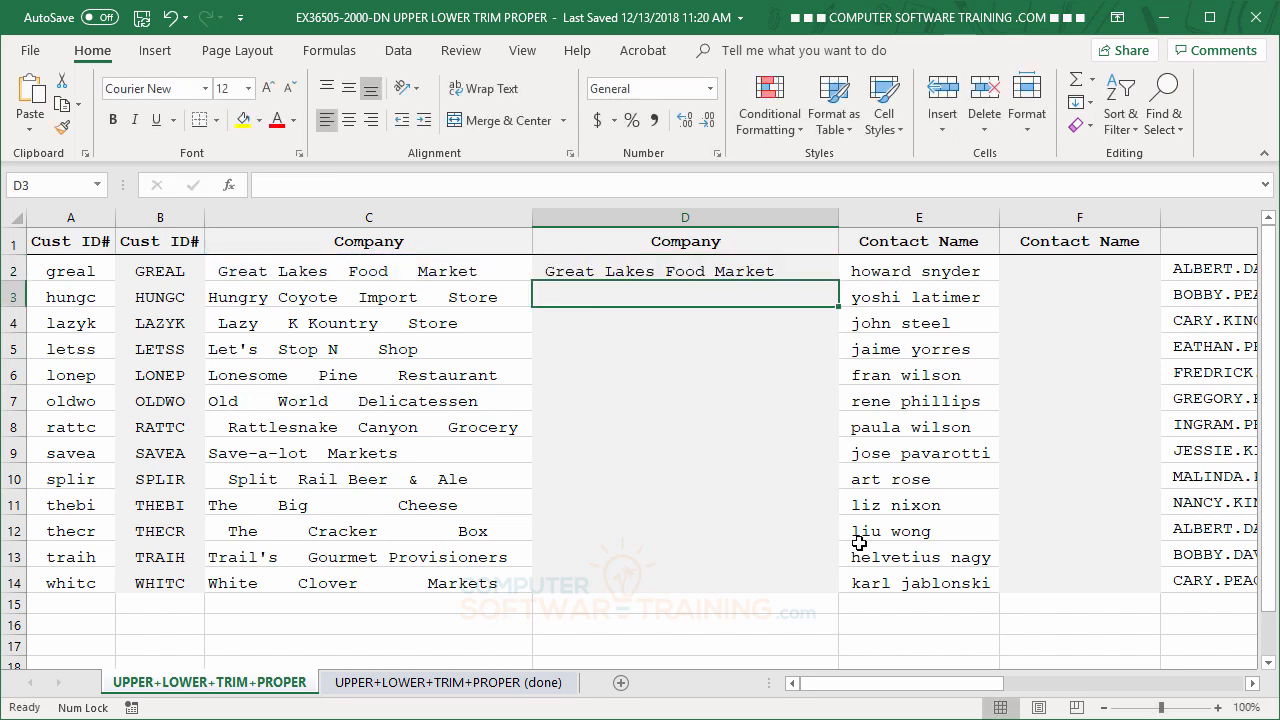
# Fill the TRIM formula from D2 down through D14 and check some of the cleaned company names.
pyautogui.click(712, 276)
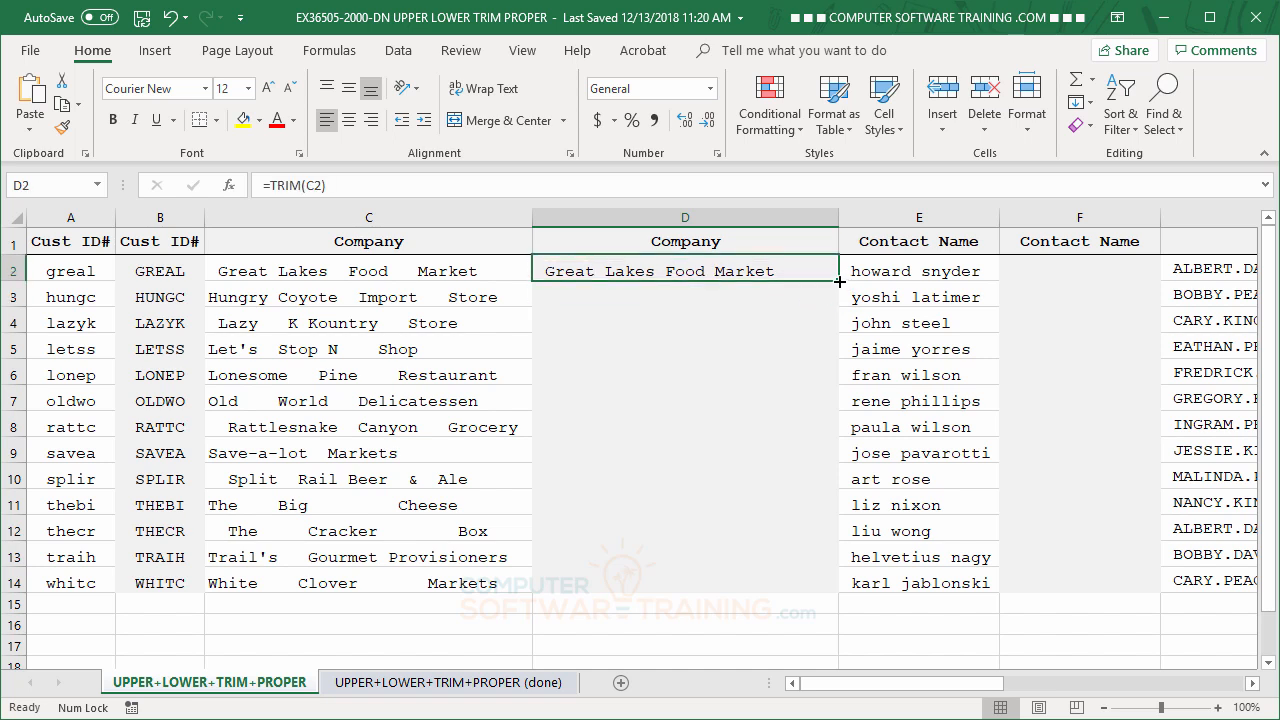
pyautogui.doubleClick(839, 282)
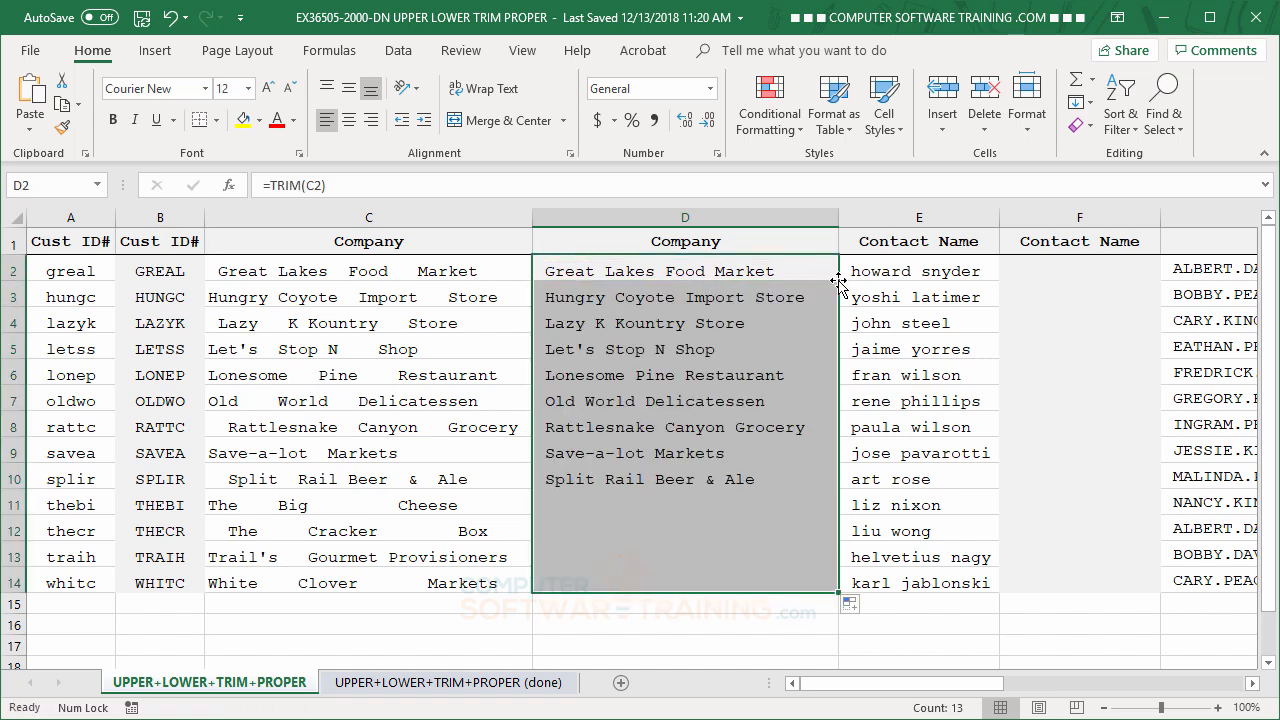
pyautogui.click(720, 367)
pyautogui.moveTo(698, 432); pyautogui.dragTo(696, 456)
pyautogui.click(686, 563)
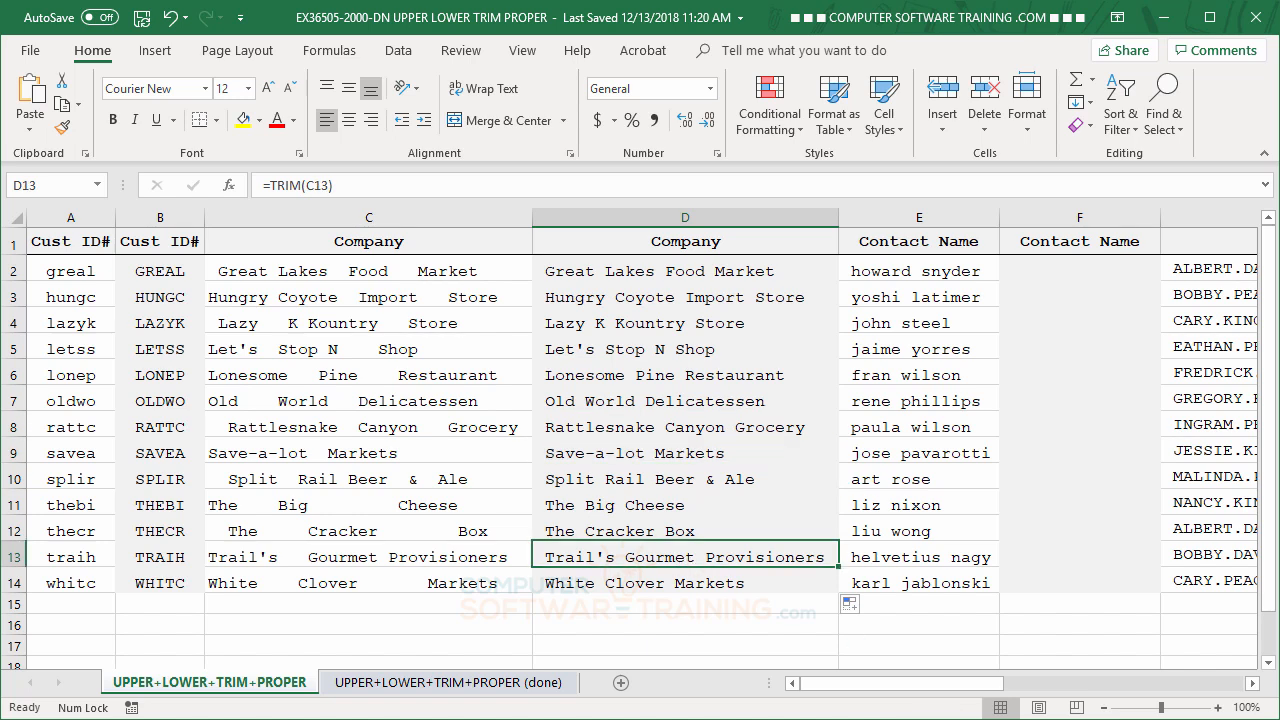
# Enter the formula =PROPER(E2) in cell F2 to capitalize the first contact name.
pyautogui.click(1251, 683)
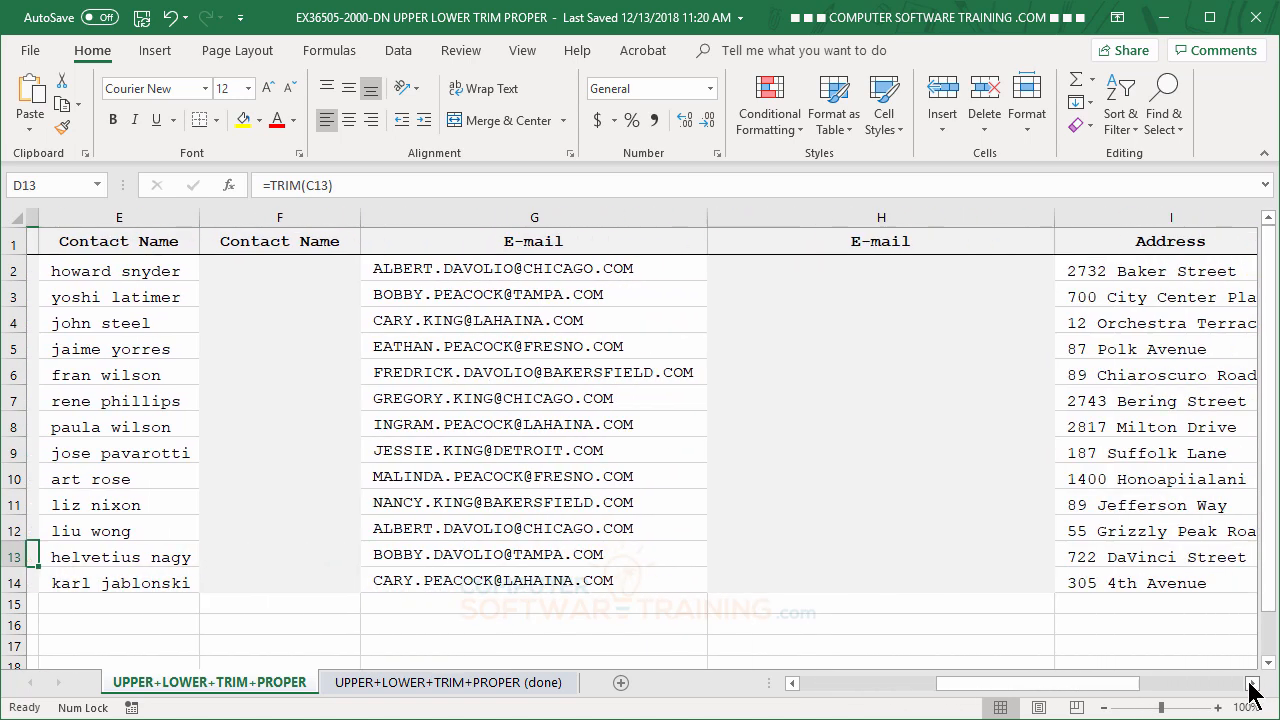
pyautogui.click(239, 270)
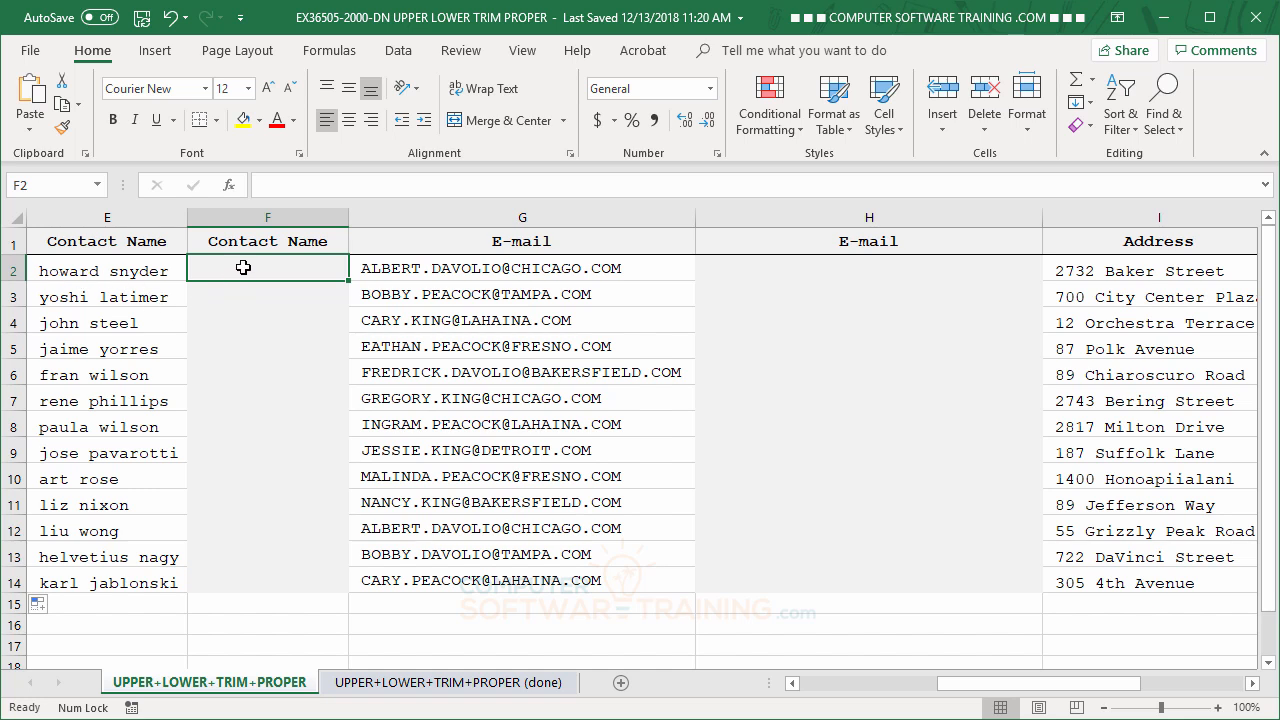
pyautogui.write('=pr')
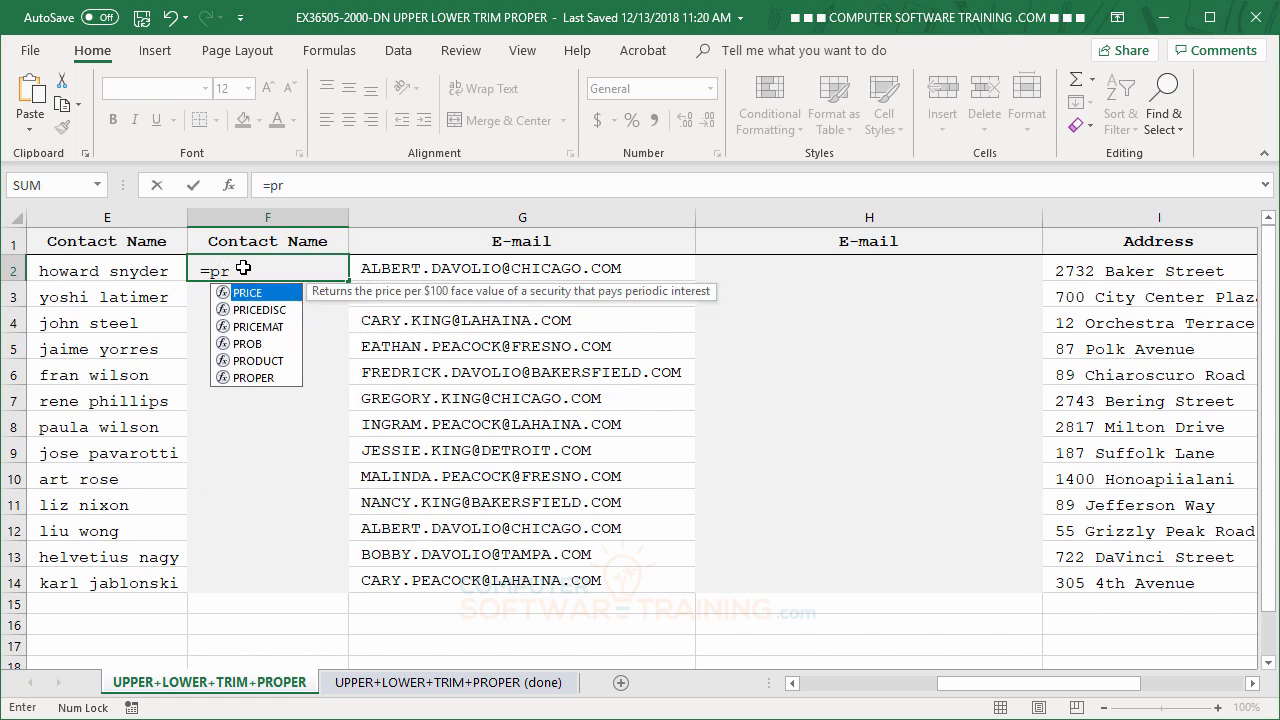
pyautogui.doubleClick(235, 379)
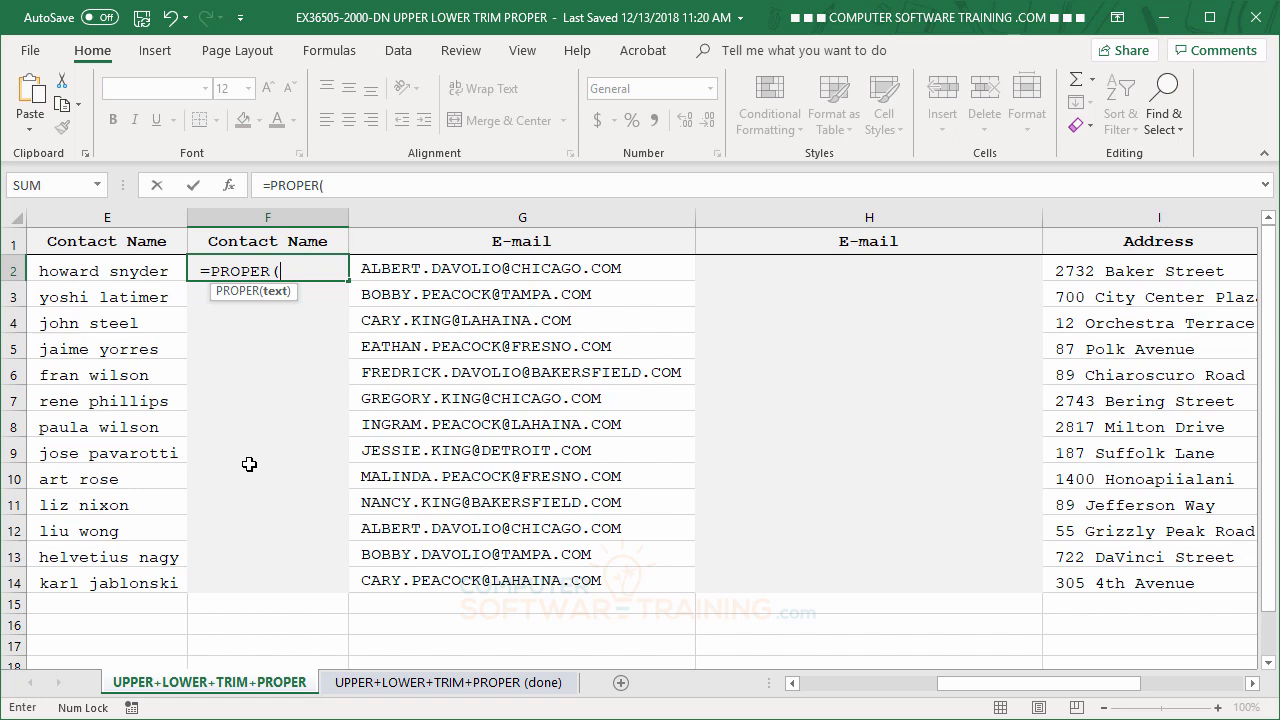
pyautogui.click(135, 272)
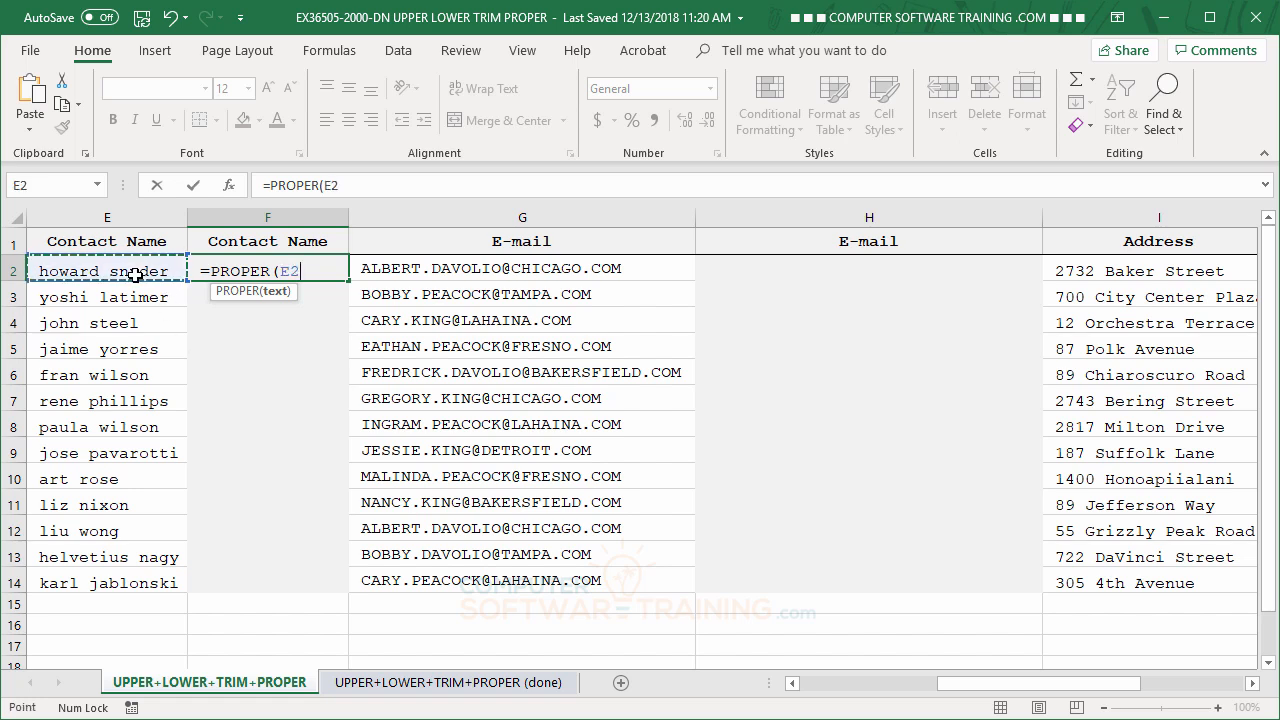
pyautogui.press('Return')
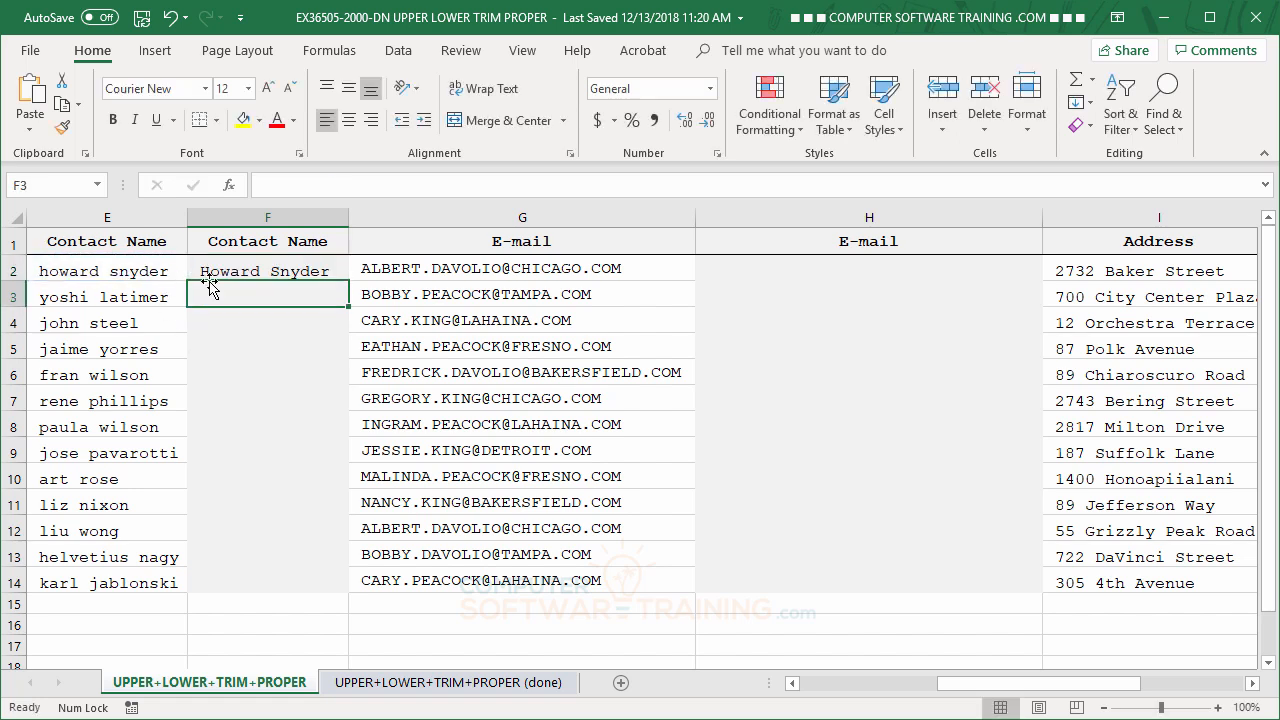
# Fill the PROPER formula from F2 down through F14 for the remaining contact names.
pyautogui.press('Up')
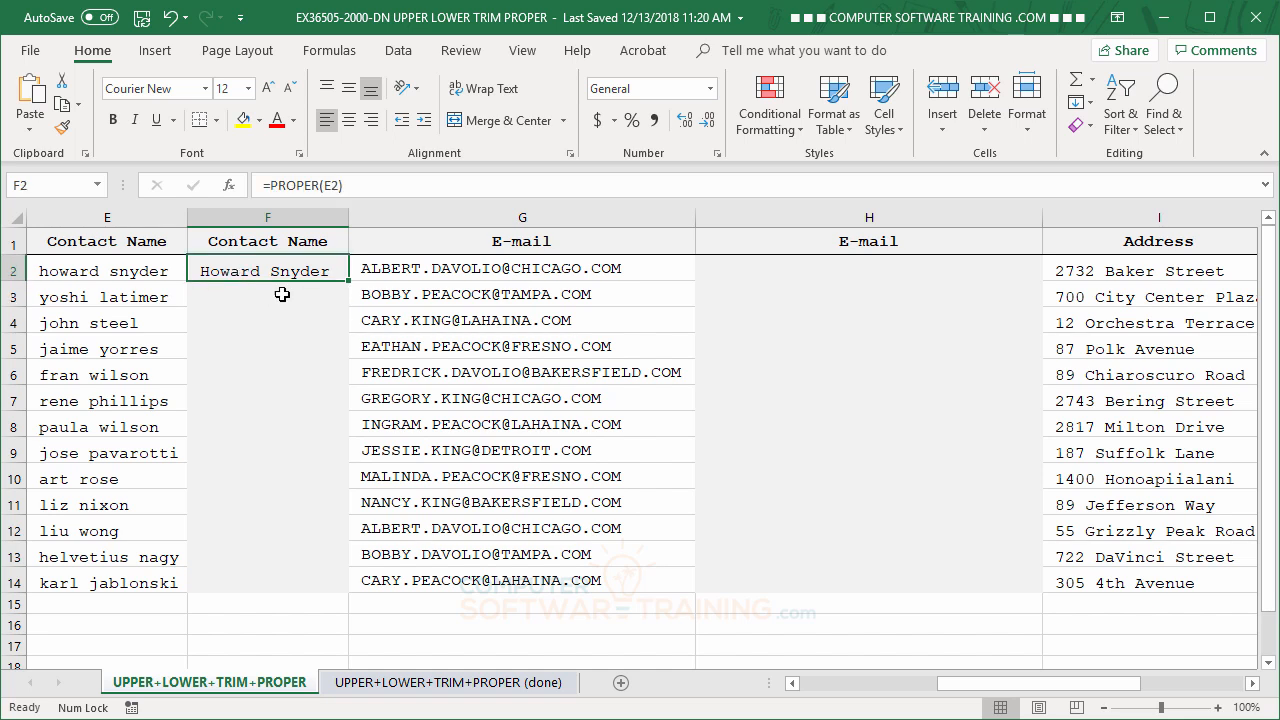
pyautogui.doubleClick(348, 283)
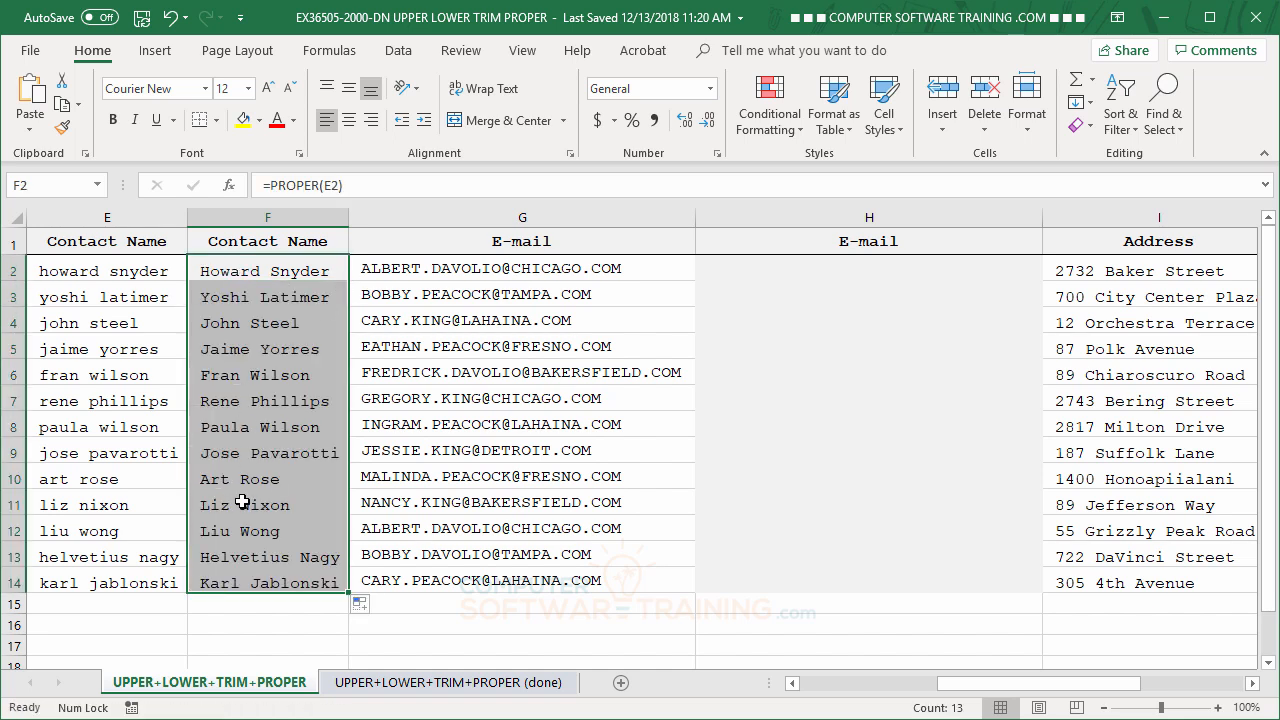
pyautogui.click(246, 506)
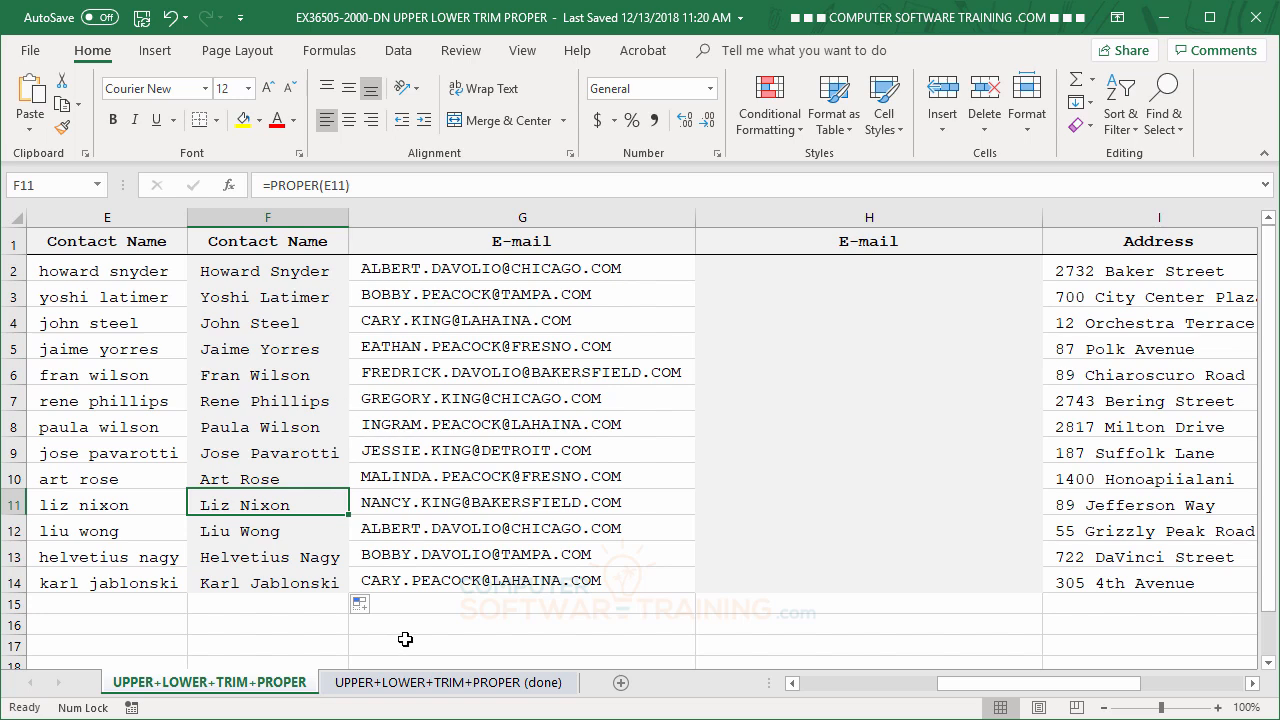
# Convert the e-mail addresses to lowercase with =LOWER(G2) in cell H2, filled down through H14.
pyautogui.click(1251, 684)
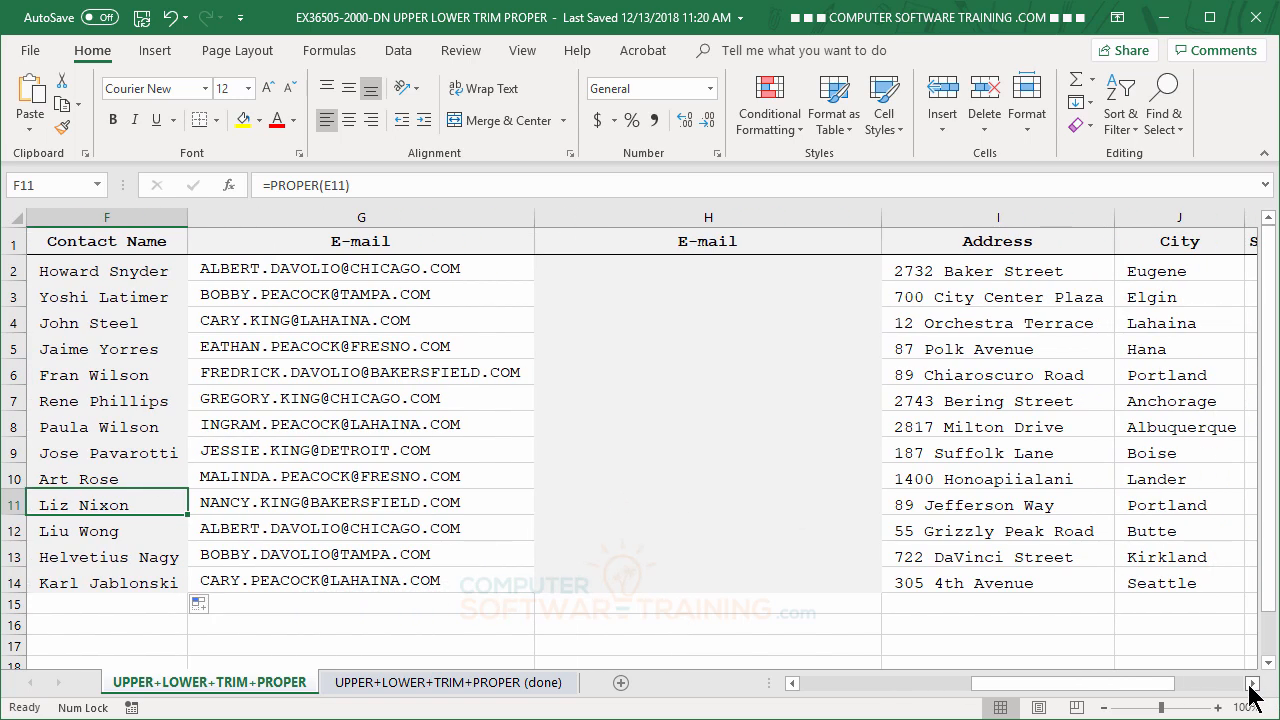
pyautogui.click(645, 270)
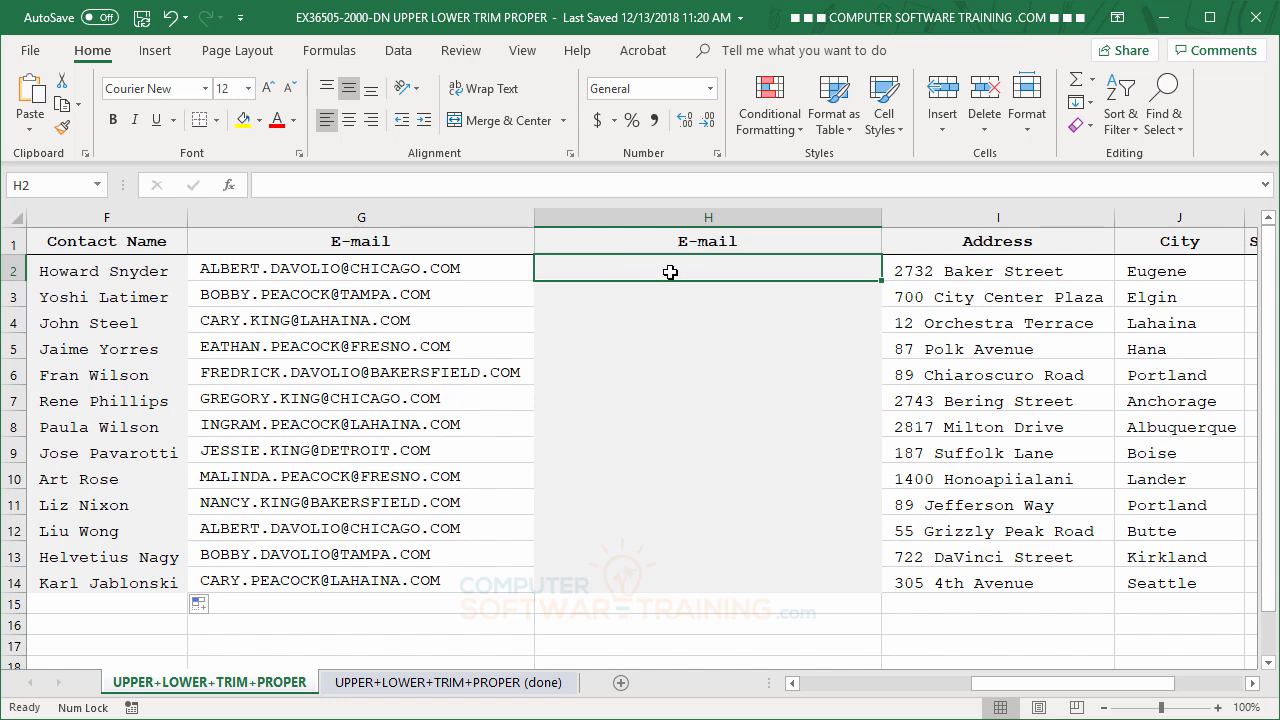
pyautogui.write('=')
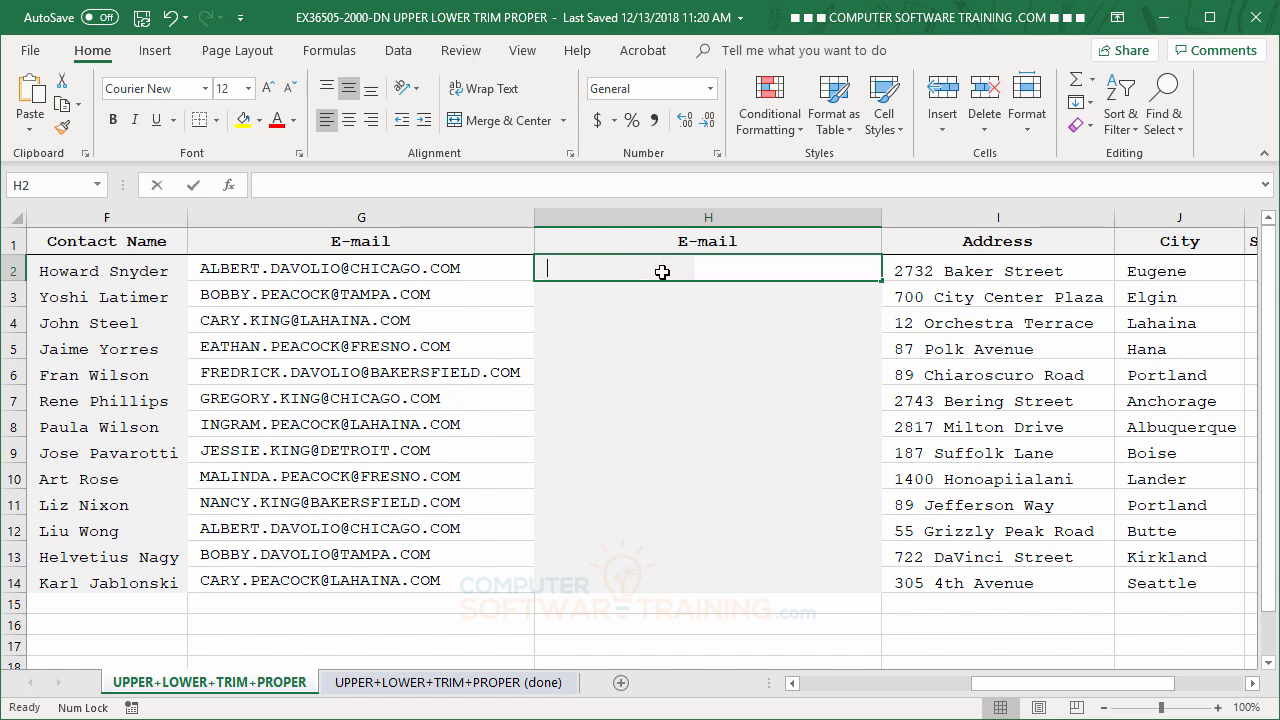
pyautogui.write('lo')
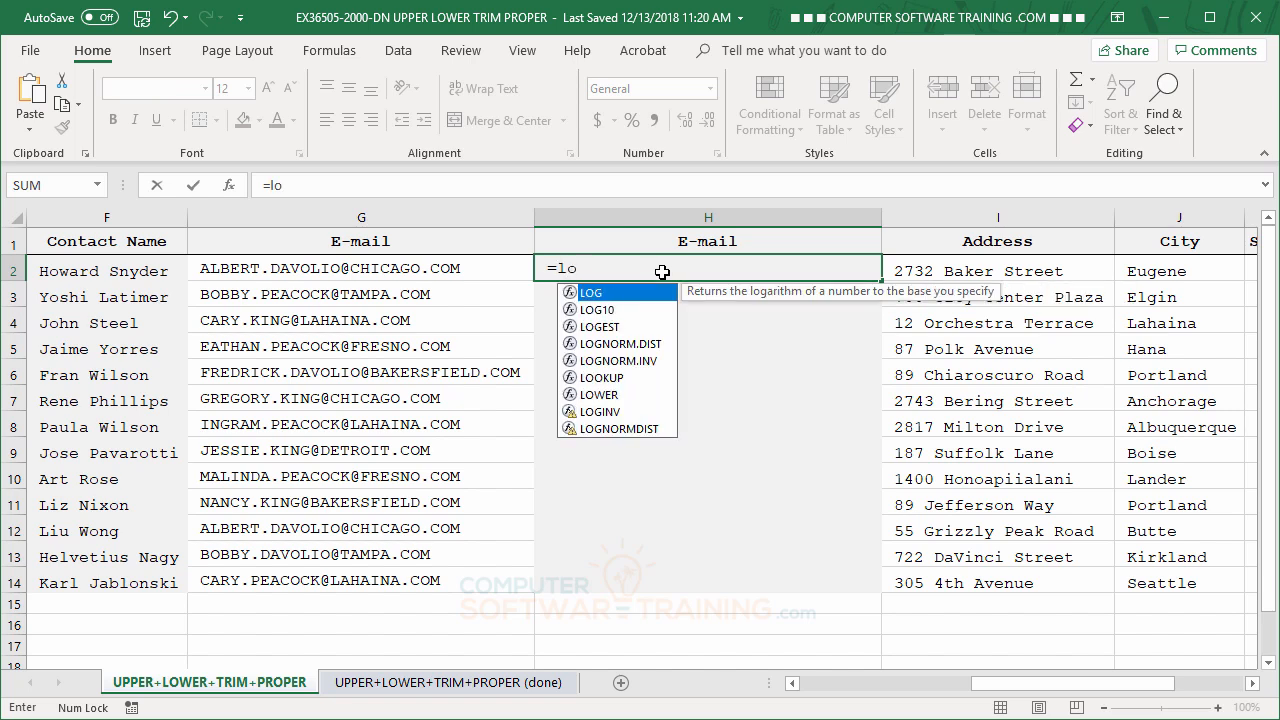
pyautogui.doubleClick(590, 397)
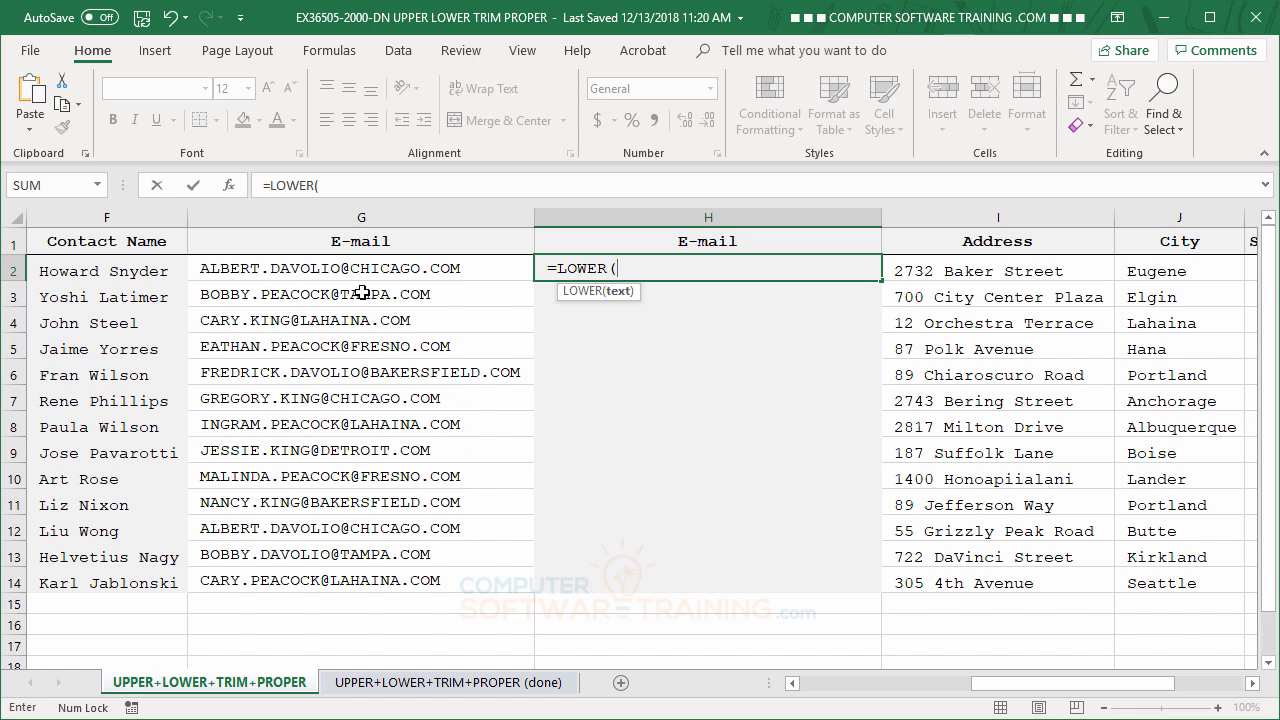
pyautogui.click(317, 269)
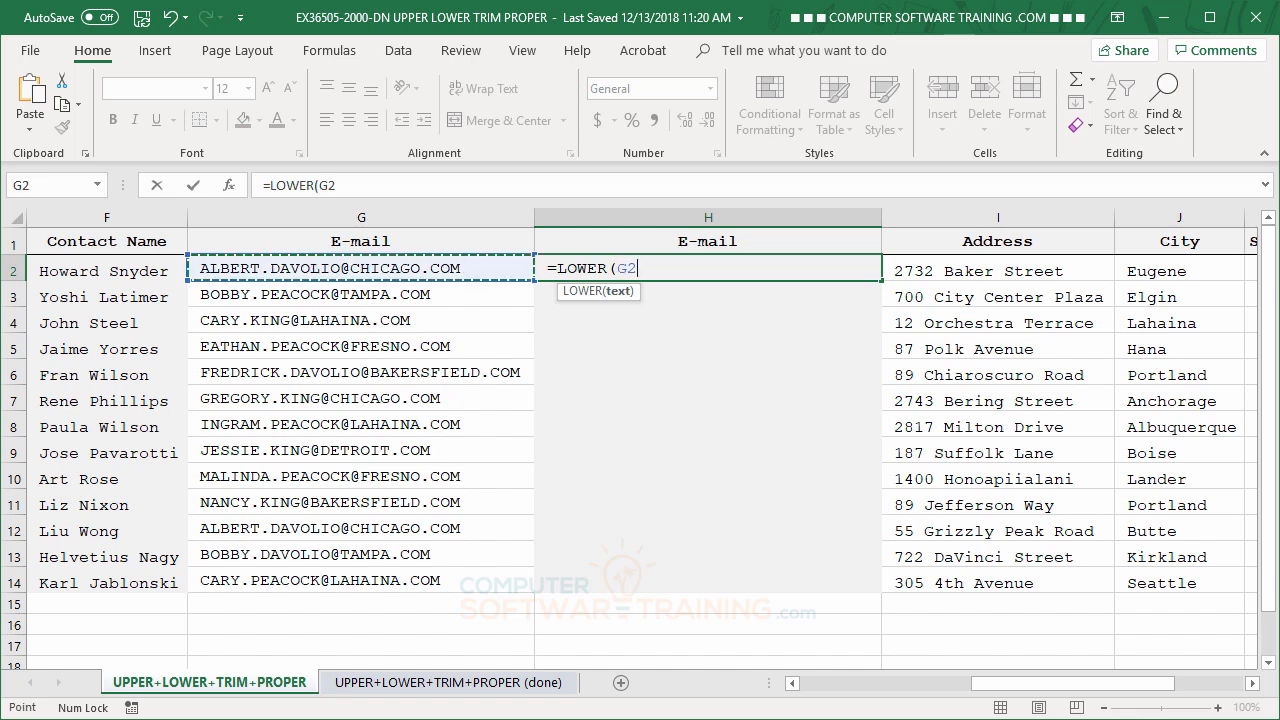
pyautogui.press('Return')
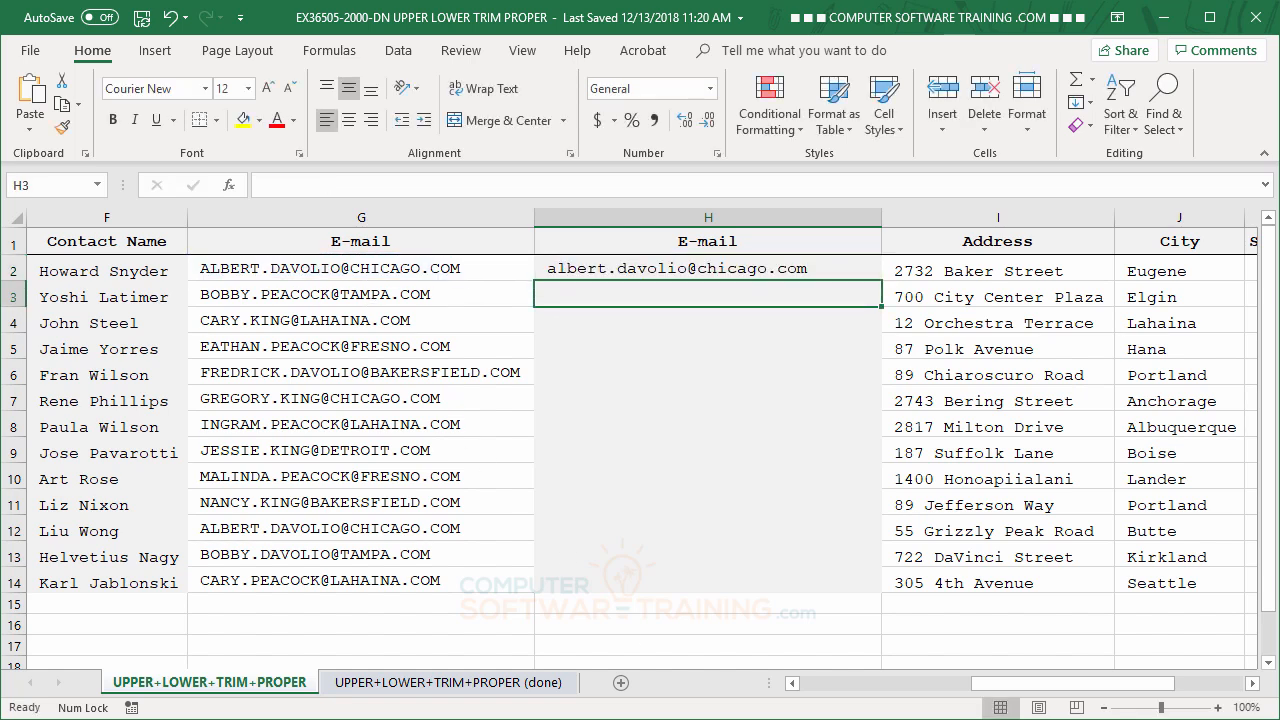
pyautogui.click(845, 268)
pyautogui.moveTo(884, 282); pyautogui.dragTo(876, 590)
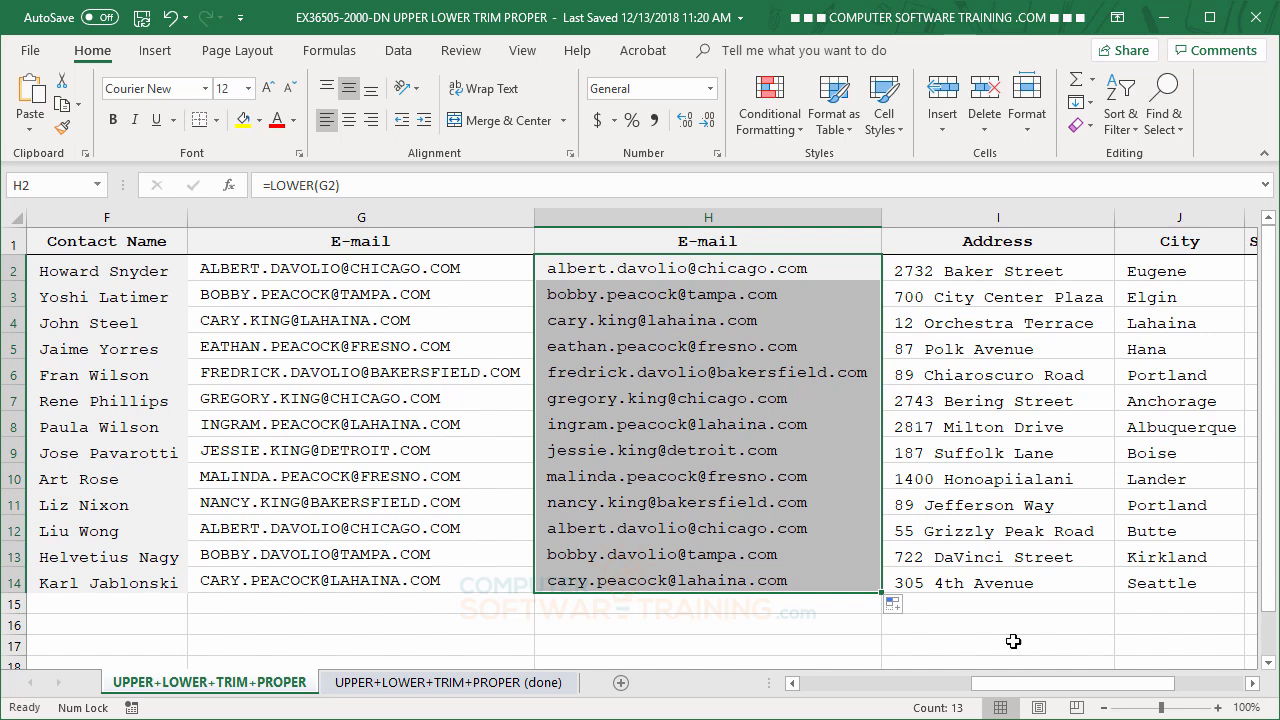
# Compare the original customer IDs in column A with the UPPER formulas beside them in column B.
pyautogui.click(988, 506)
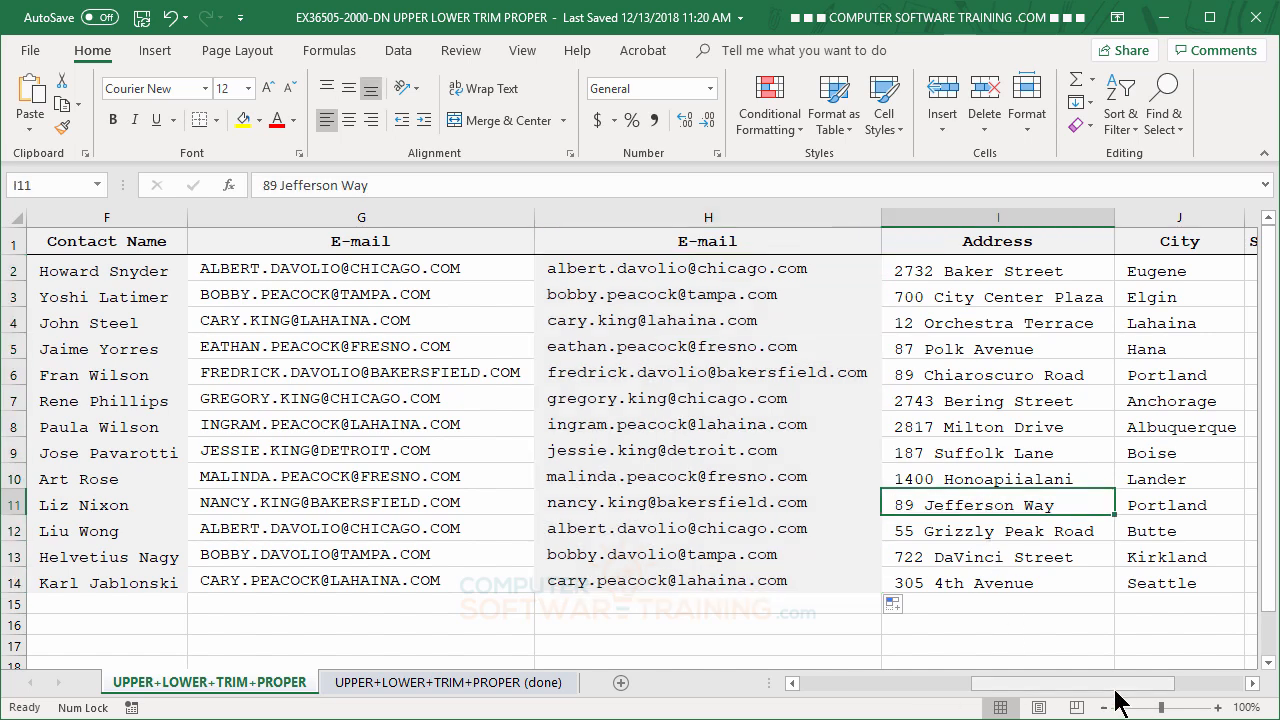
pyautogui.moveTo(1123, 684); pyautogui.dragTo(767, 671)
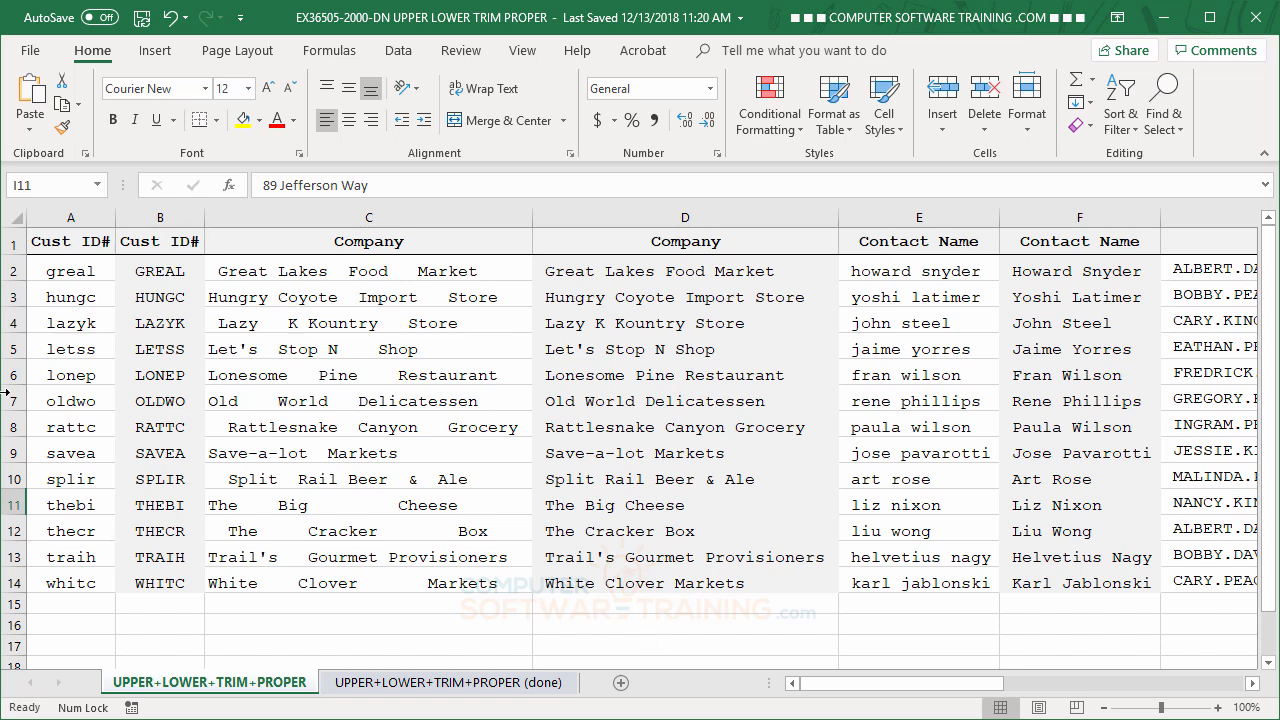
pyautogui.click(67, 270)
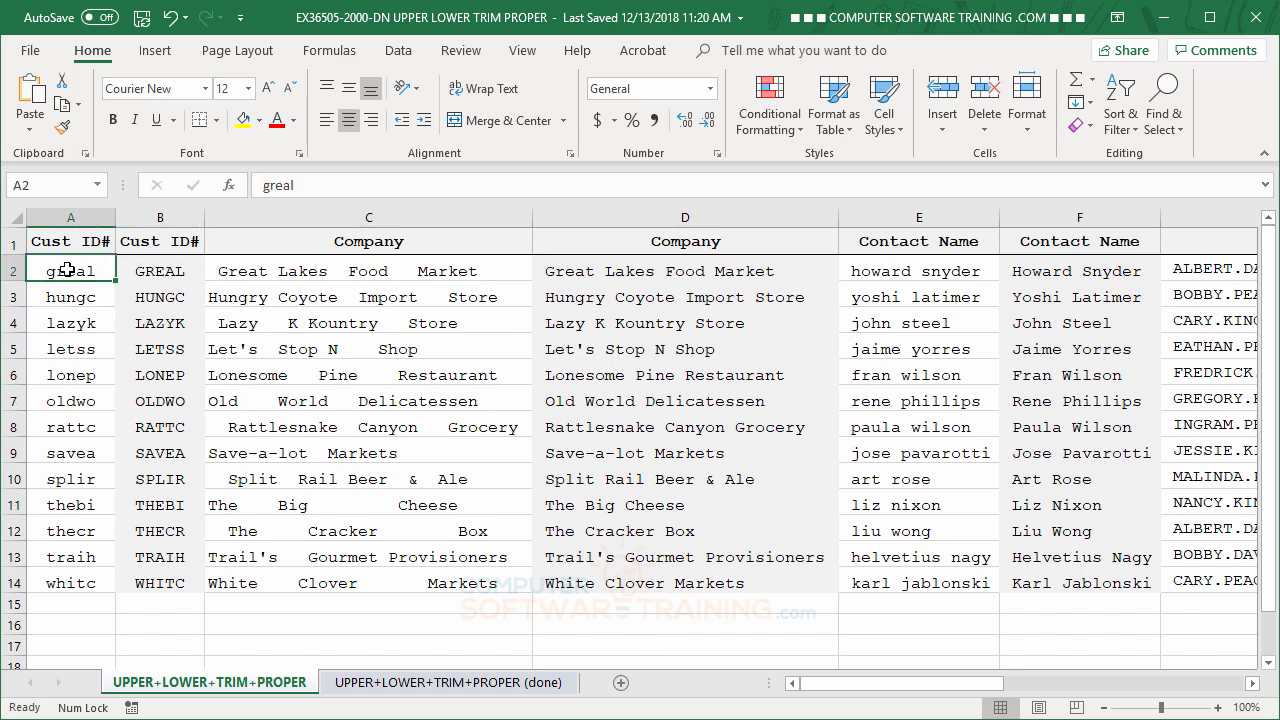
pyautogui.click(152, 271)
pyautogui.click(89, 271)
pyautogui.click(161, 274)
pyautogui.click(60, 268)
pyautogui.click(170, 288)
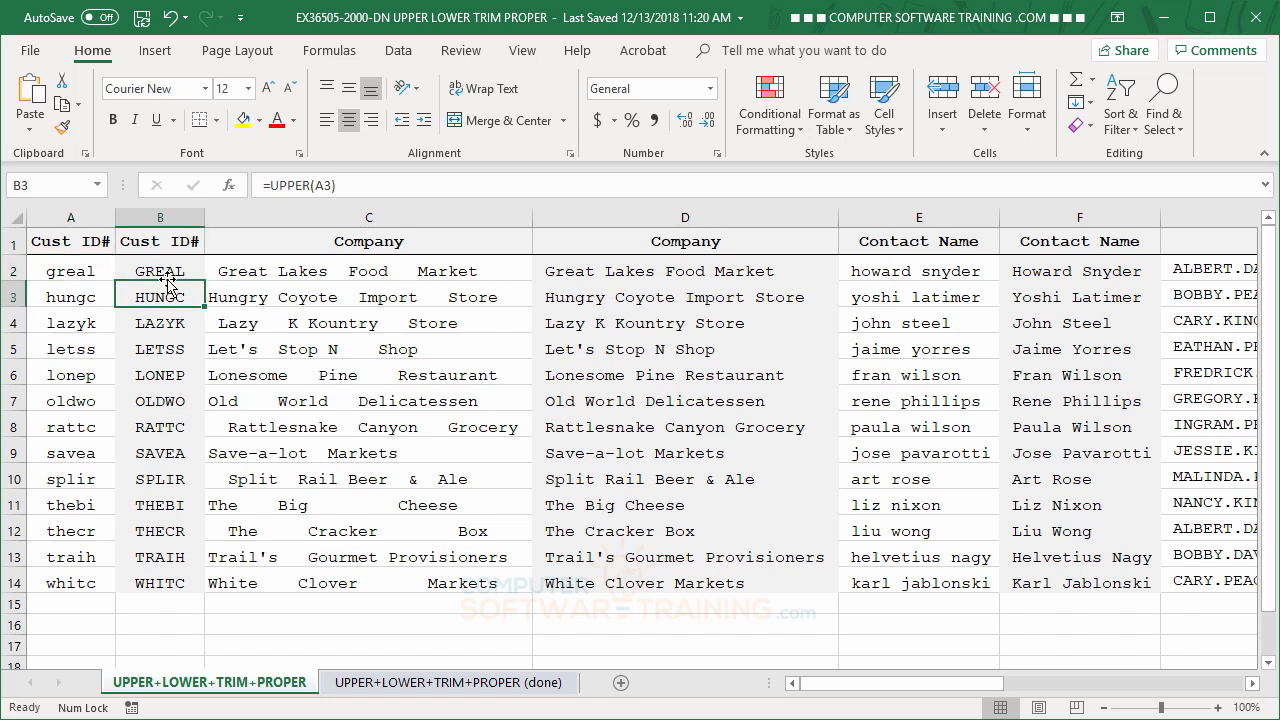
pyautogui.click(168, 274)
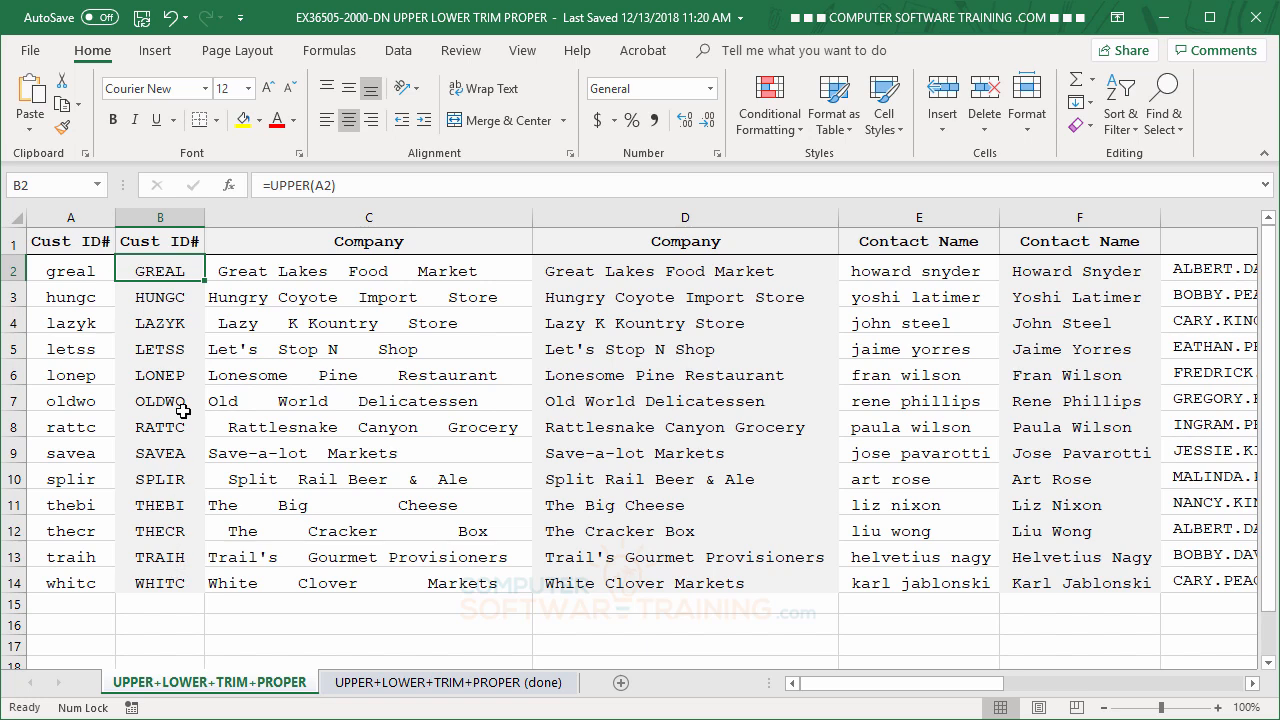
# Replace the UPPER formulas in B2:B14 with their values by copying and pasting in place, and check several of the IDs.
pyautogui.moveTo(160, 270); pyautogui.dragTo(172, 576)
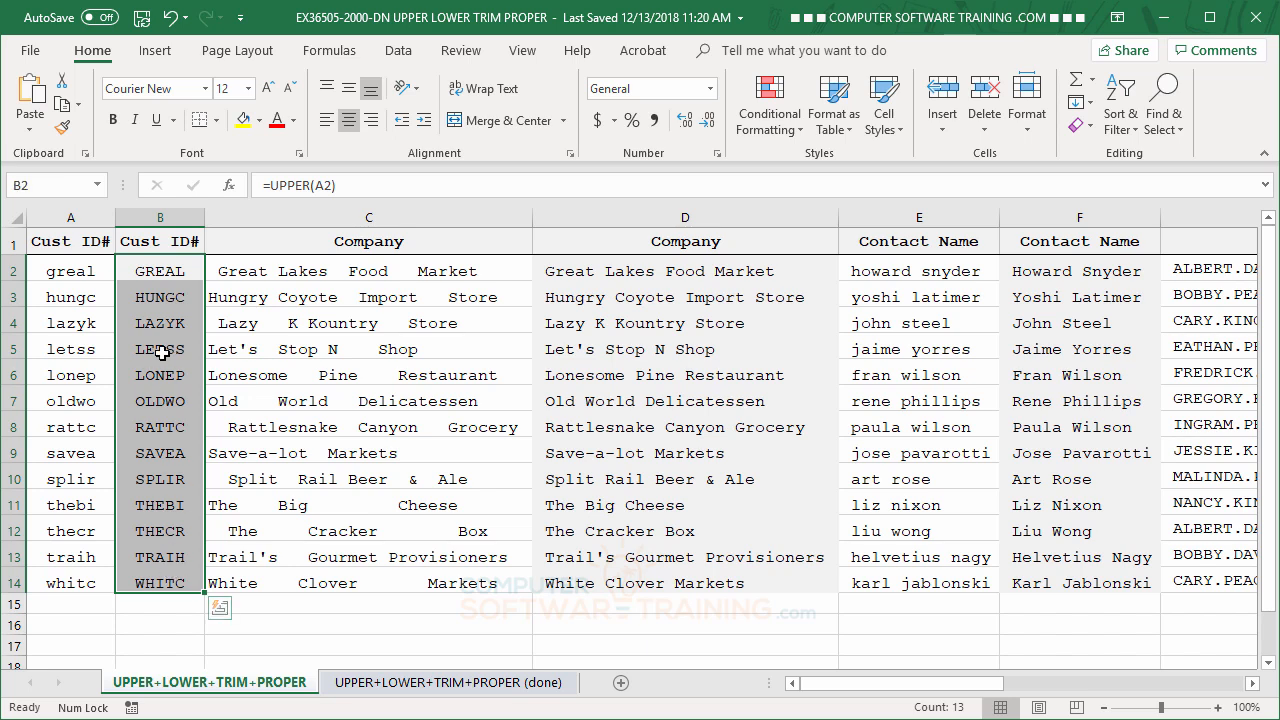
pyautogui.rightClick(158, 276)
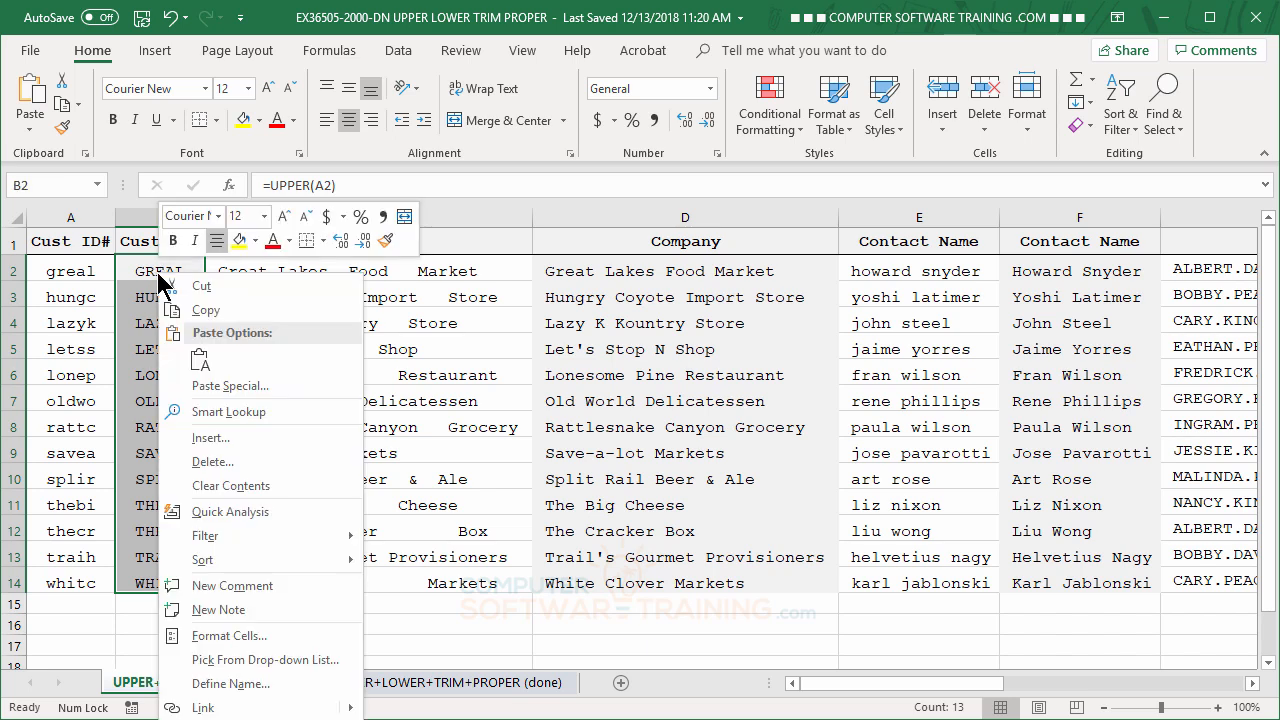
pyautogui.click(205, 311)
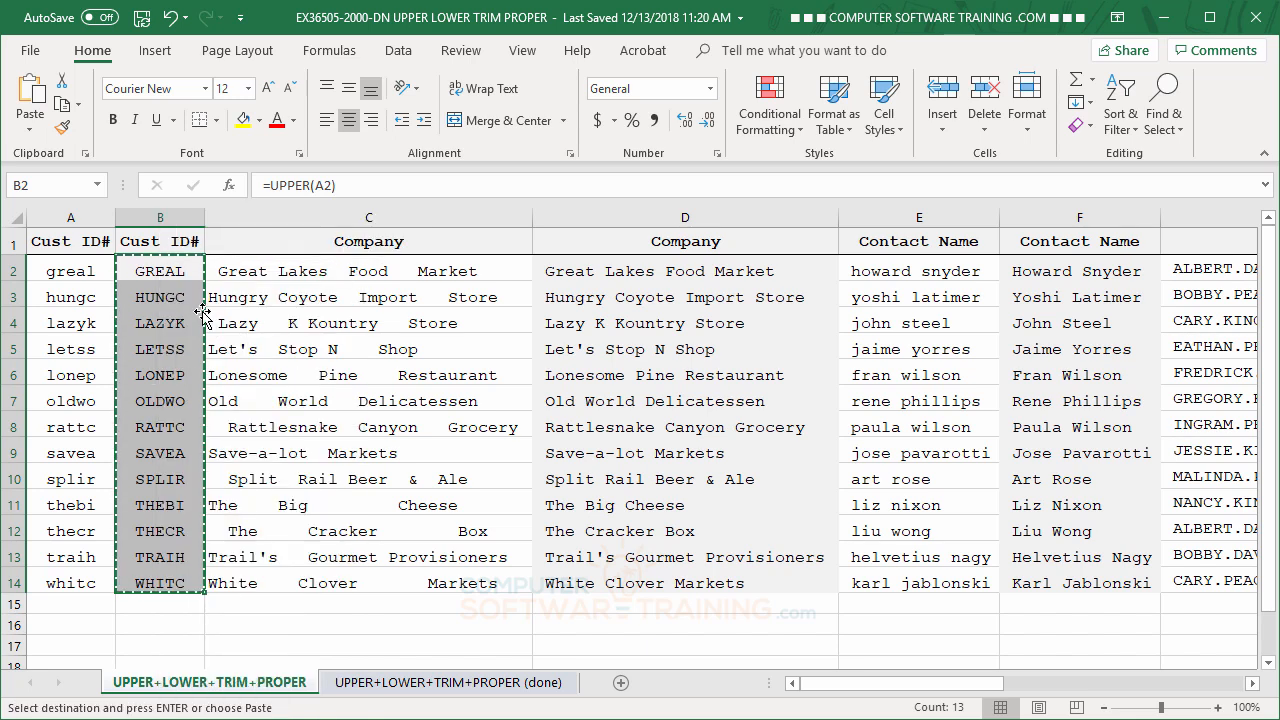
pyautogui.rightClick(161, 286)
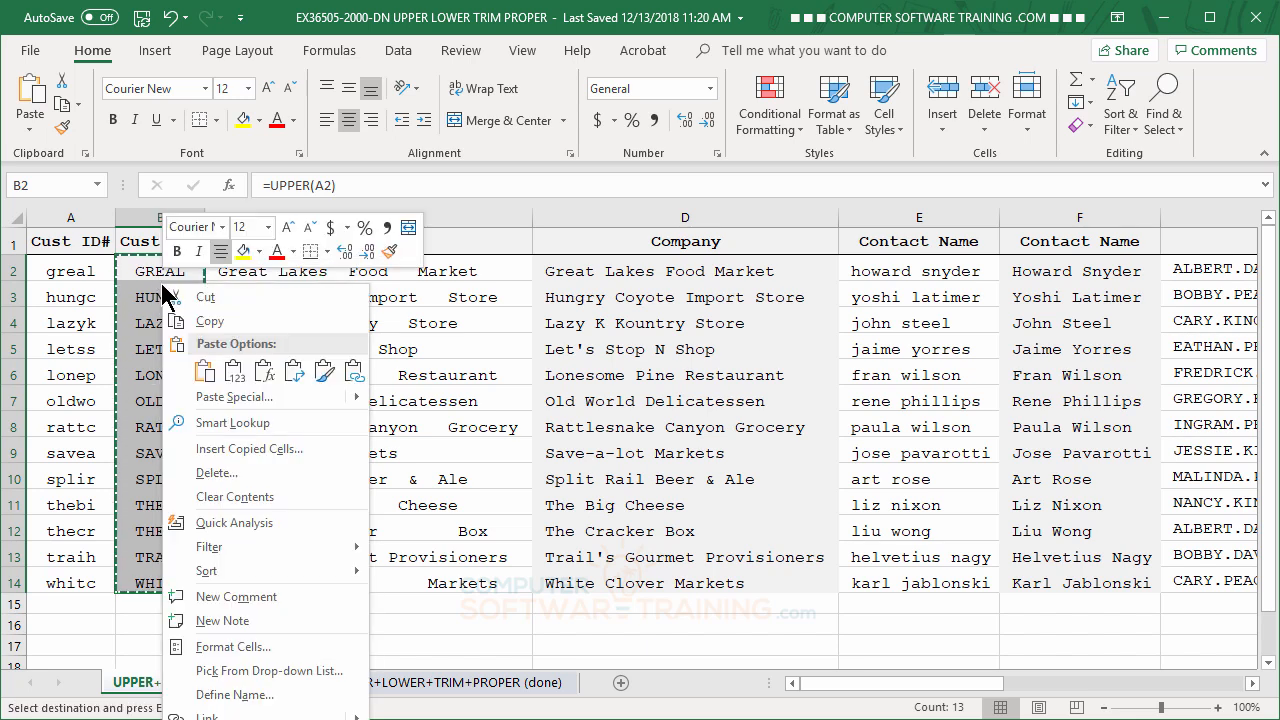
pyautogui.click(233, 374)
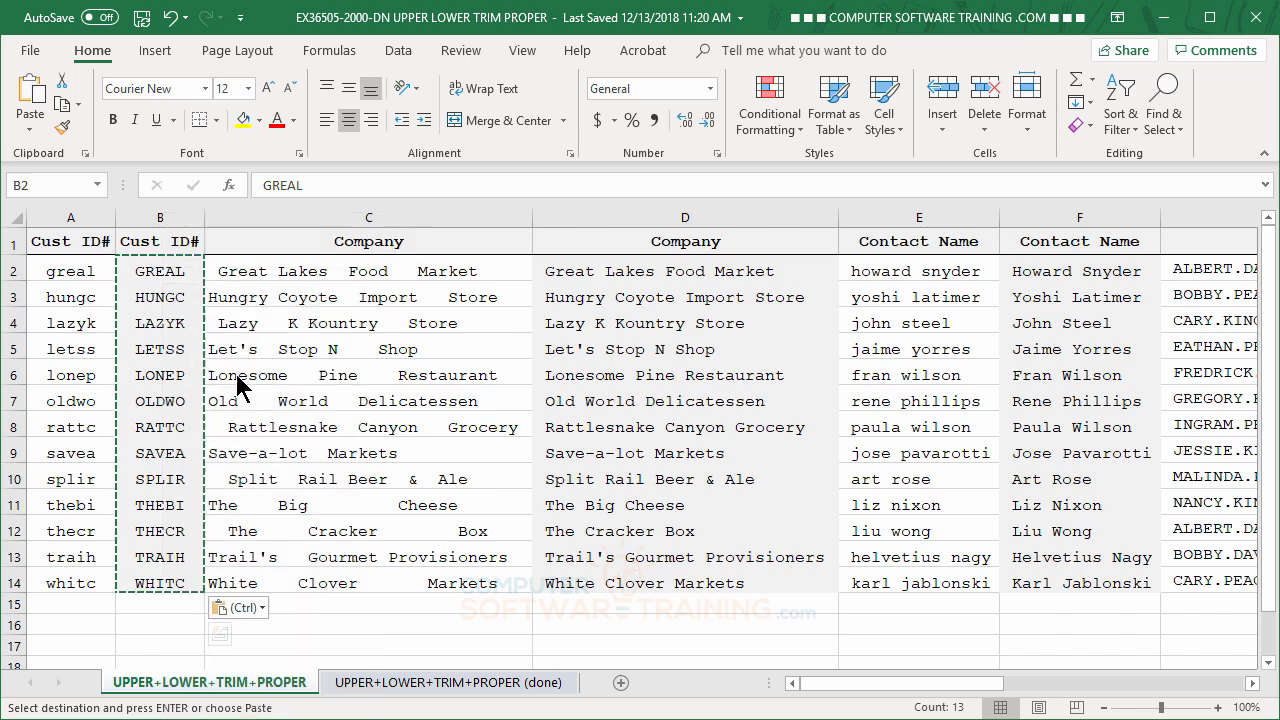
pyautogui.click(163, 271)
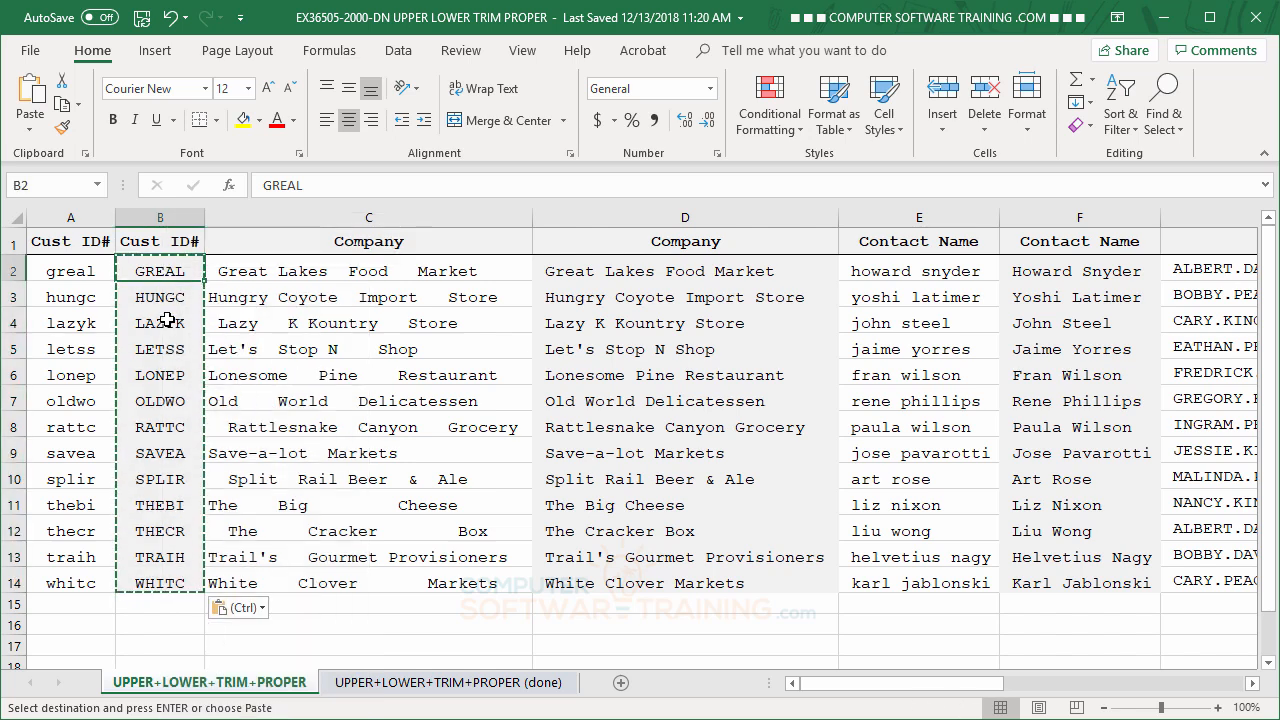
pyautogui.click(167, 320)
pyautogui.click(165, 375)
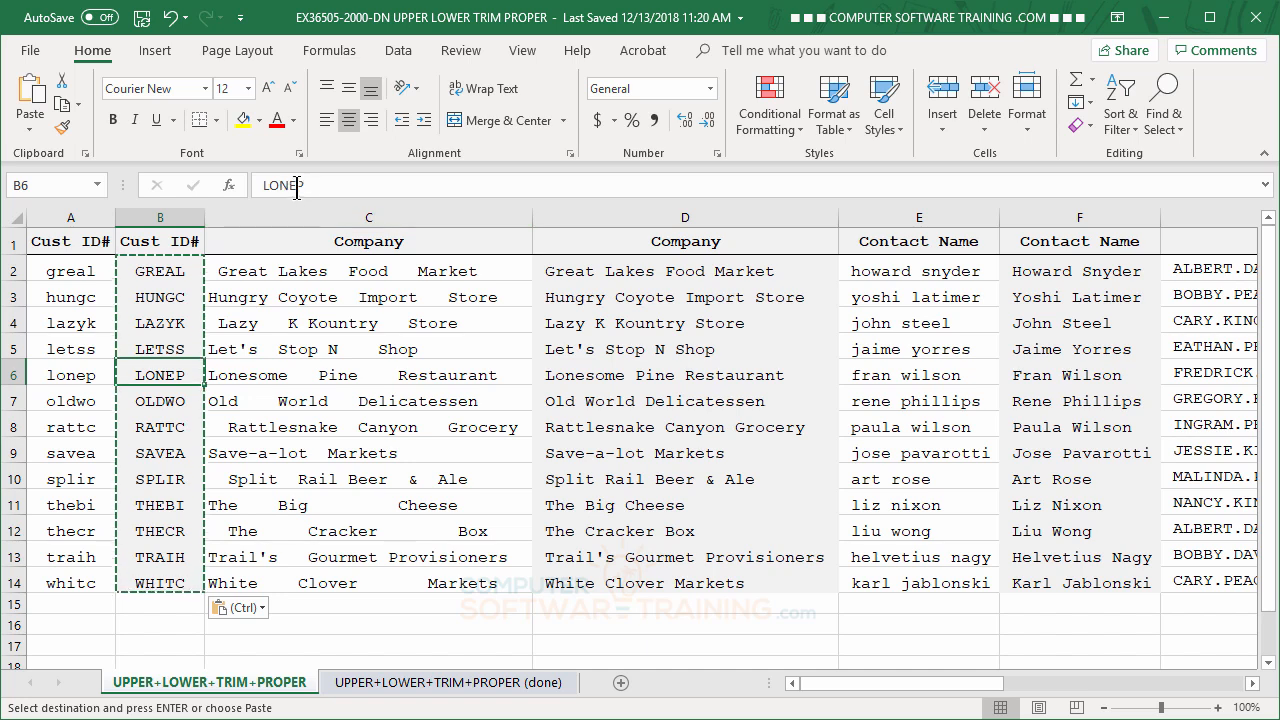
pyautogui.click(174, 476)
pyautogui.click(170, 529)
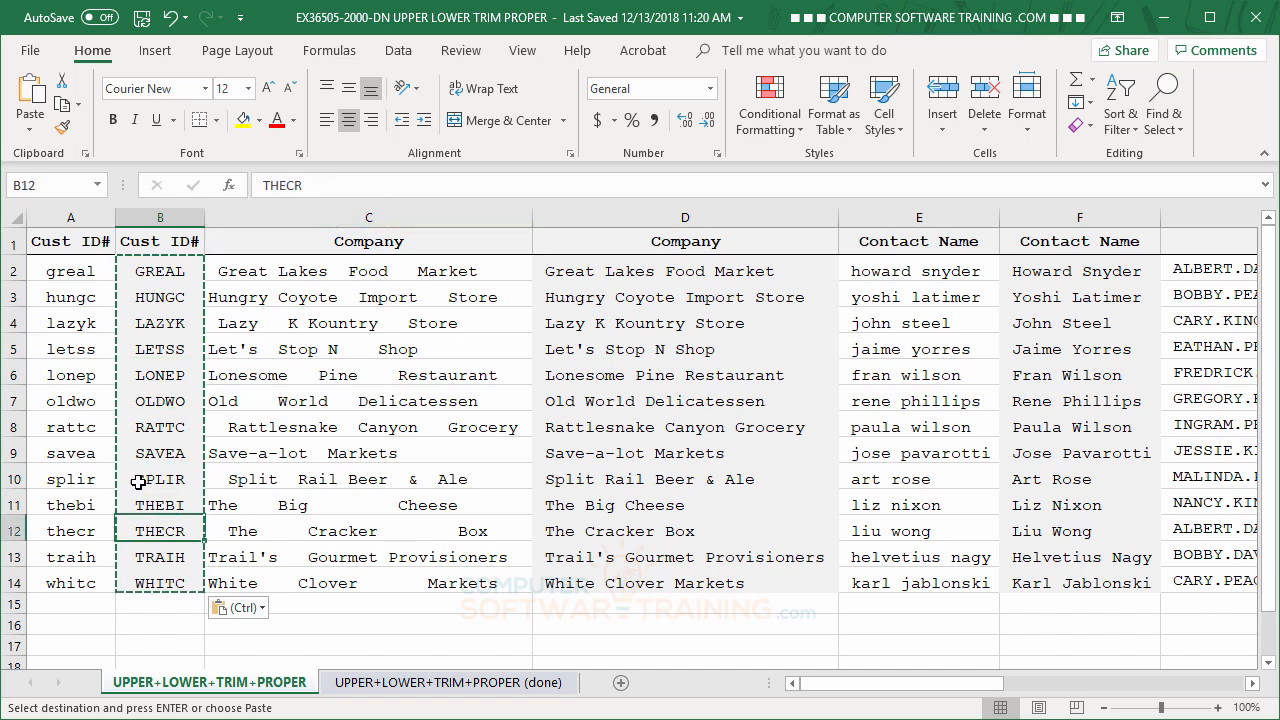
# Delete column A, which holds the original lowercase customer IDs.
pyautogui.click(77, 217)
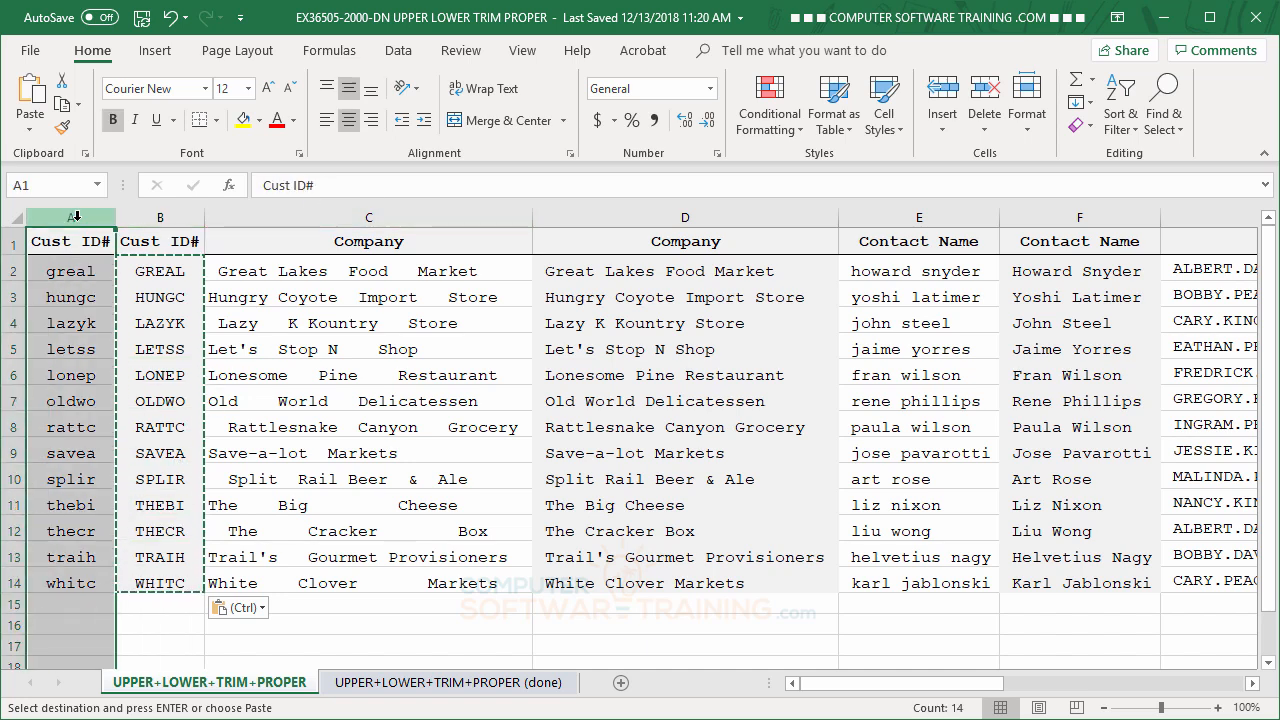
pyautogui.rightClick(78, 217)
pyautogui.click(145, 385)
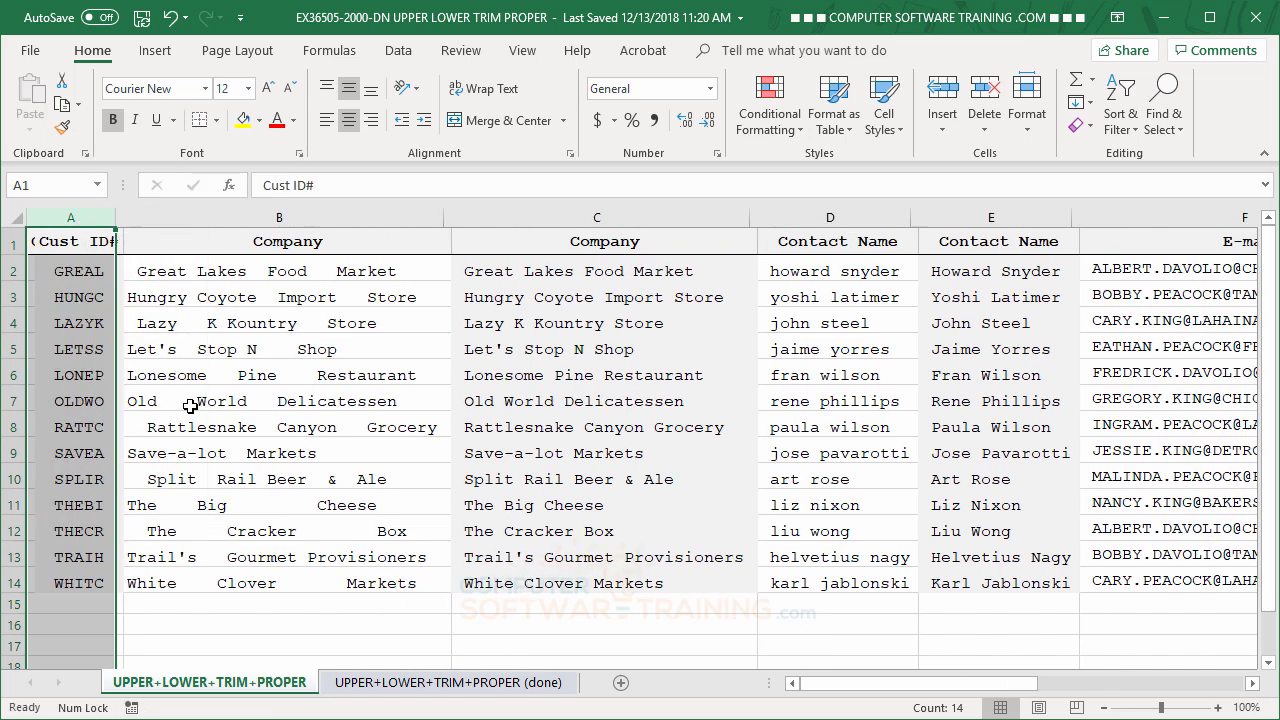
pyautogui.click(330, 372)
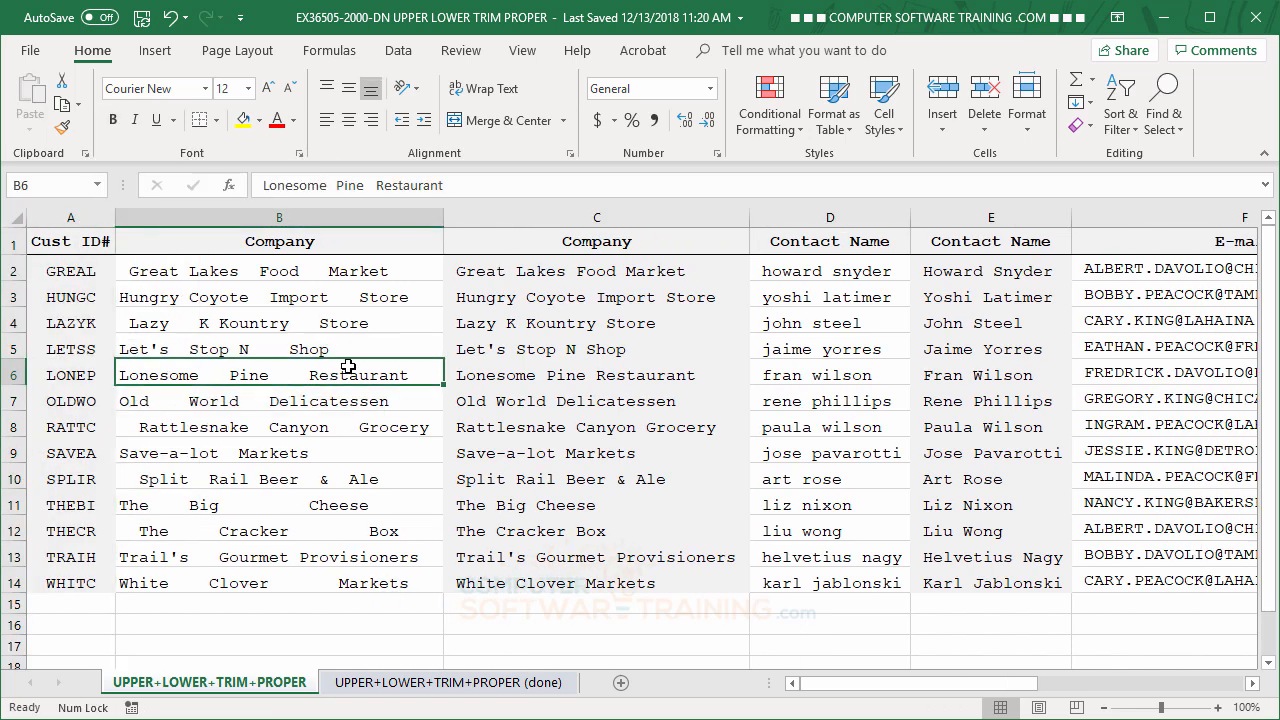
# Copy the trimmed company names in C2:C14 and paste them over their TRIM formulas as values only.
pyautogui.click(566, 277)
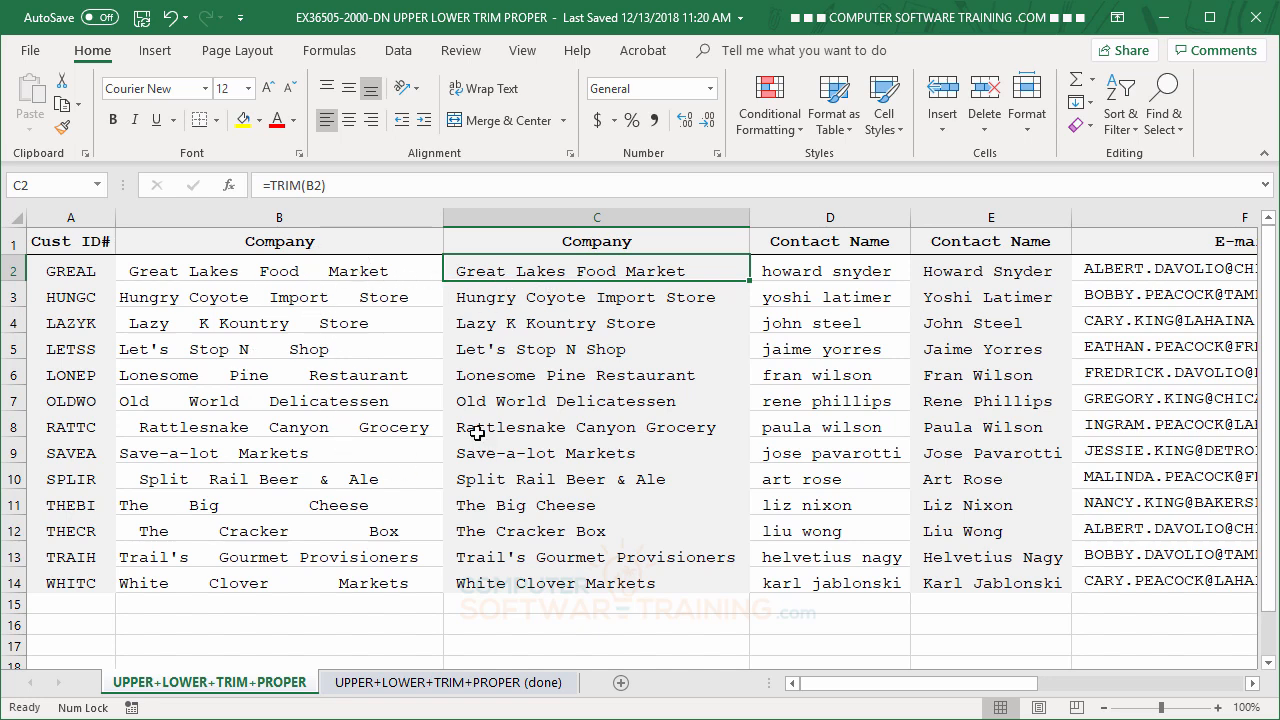
pyautogui.moveTo(548, 272); pyautogui.dragTo(570, 582)
pyautogui.rightClick(552, 360)
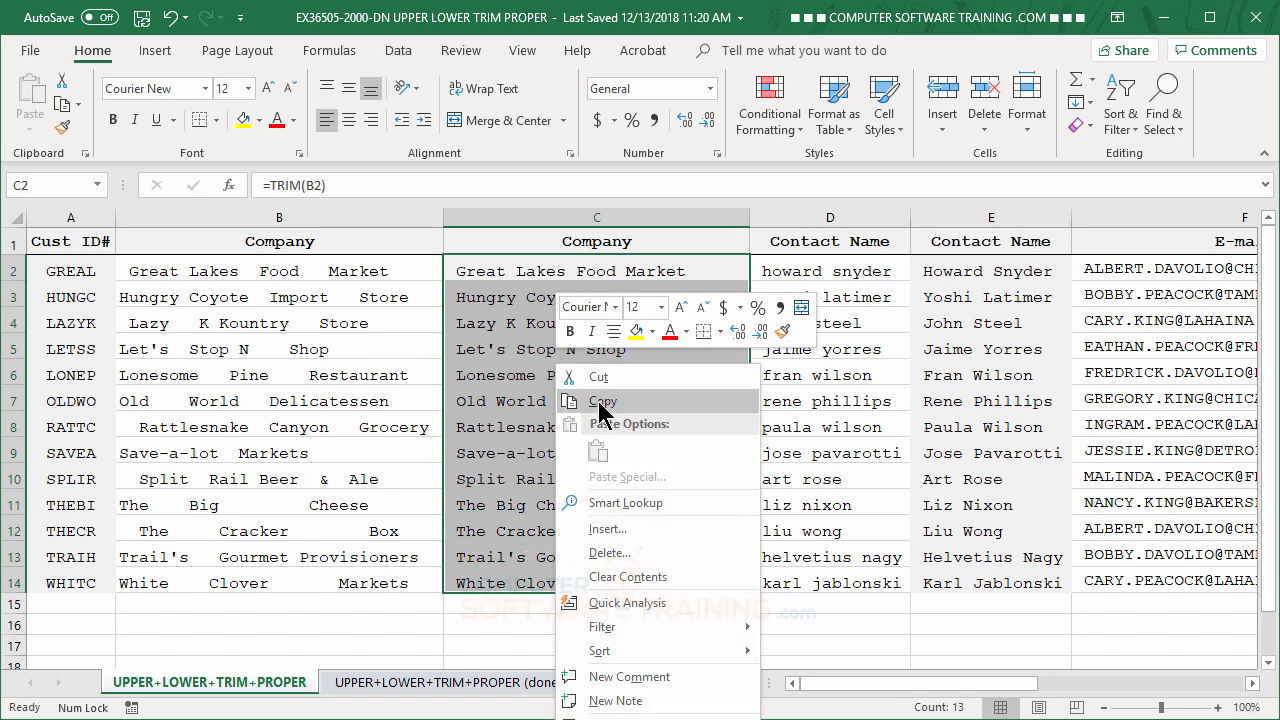
pyautogui.click(597, 401)
pyautogui.rightClick(571, 328)
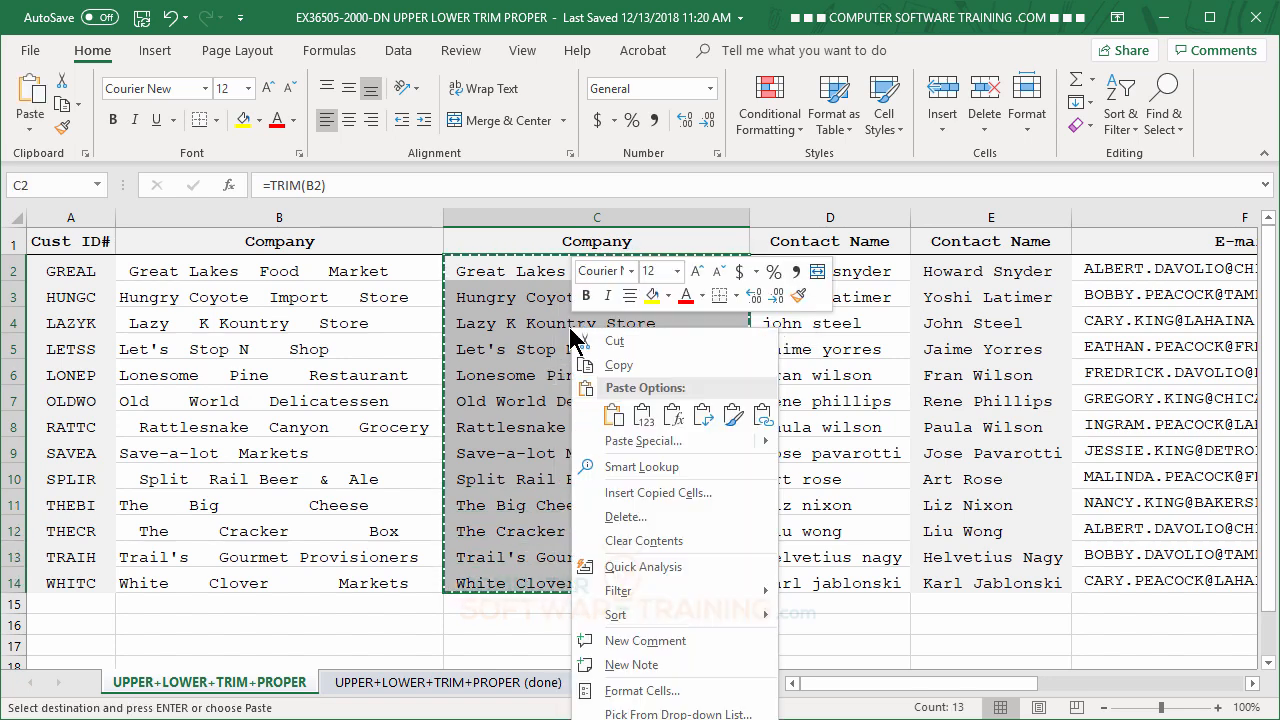
pyautogui.click(641, 414)
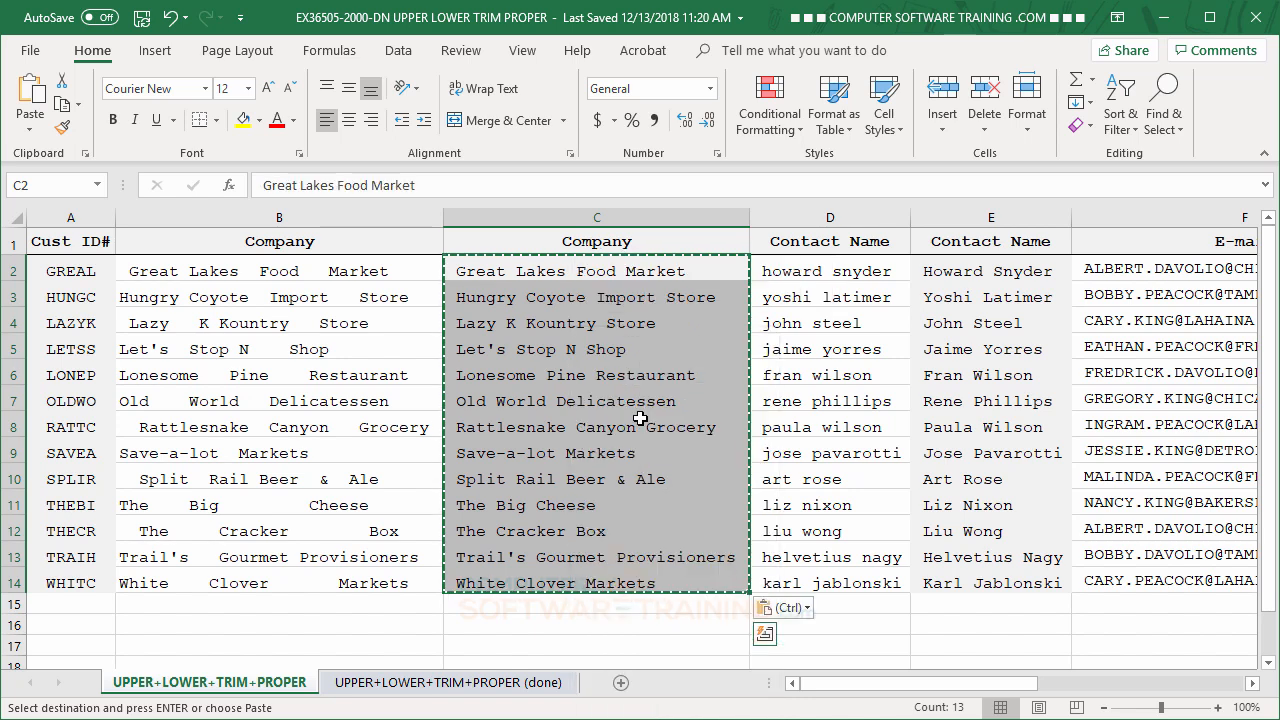
# Delete column B with the original, irregularly spaced company names.
pyautogui.rightClick(309, 219)
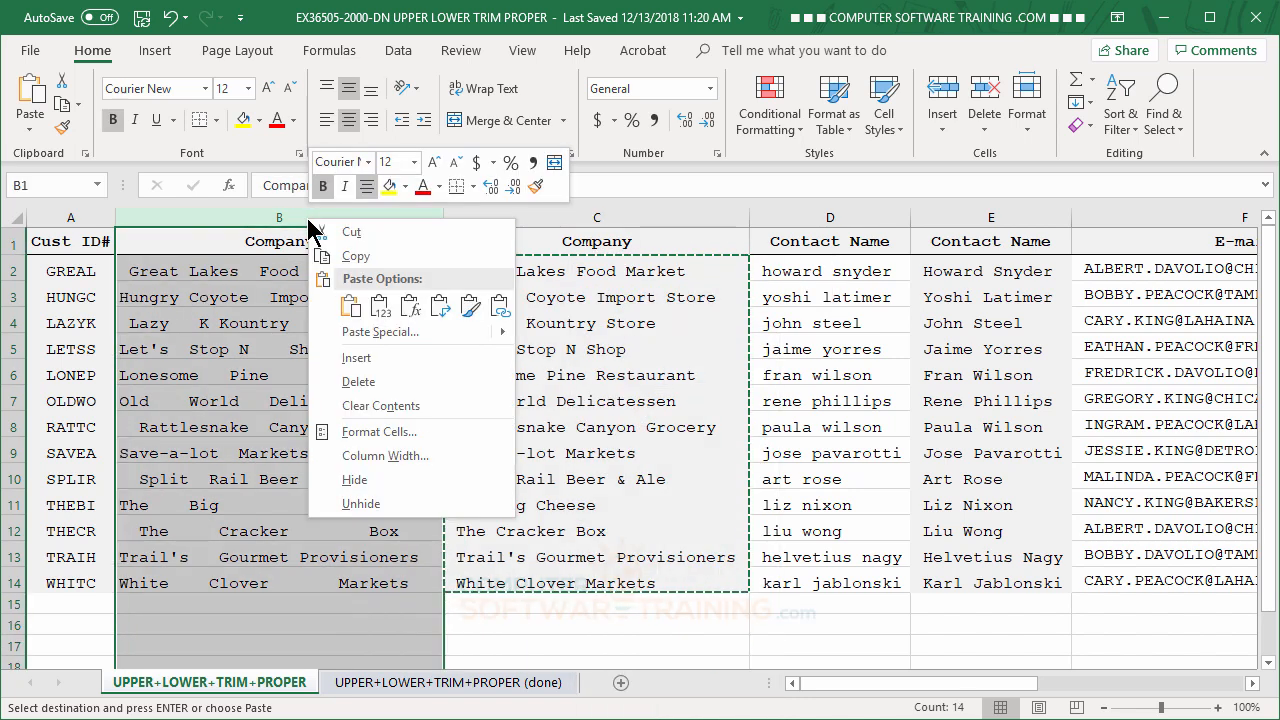
pyautogui.click(362, 381)
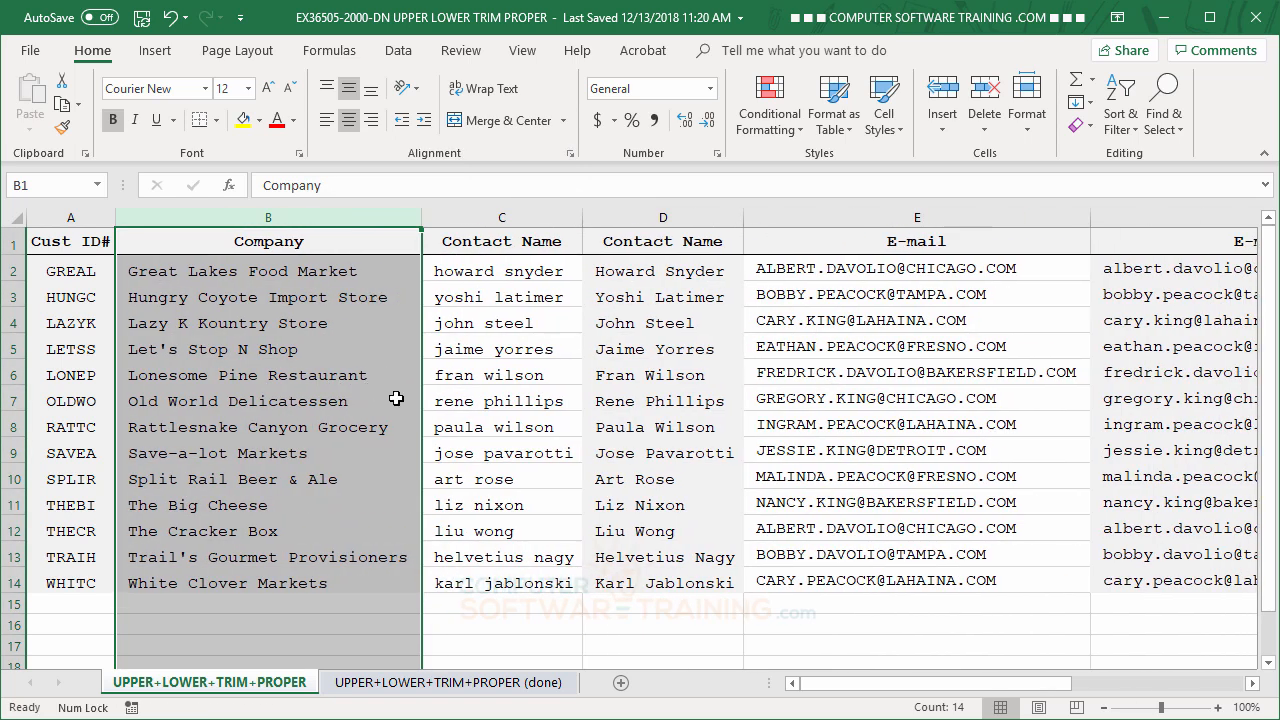
pyautogui.click(520, 398)
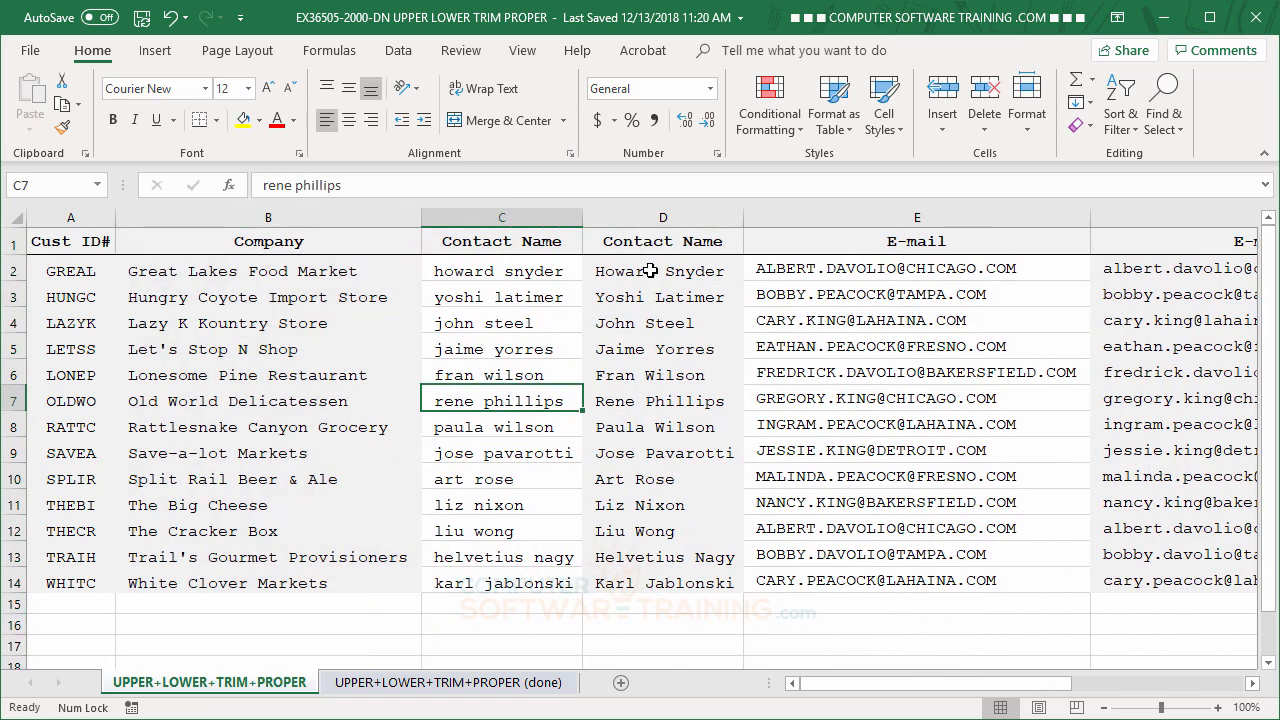
# Copy the whole capitalized Contact Name column D and paste it onto itself as values.
pyautogui.click(642, 213)
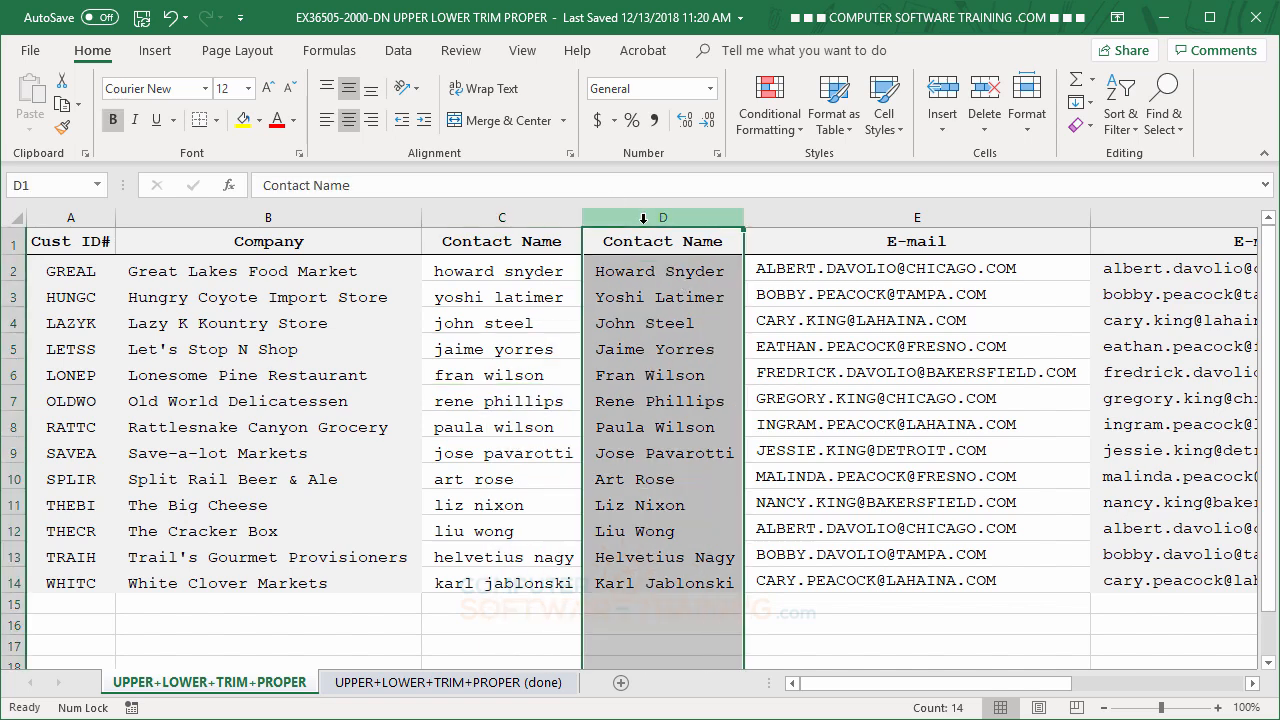
pyautogui.rightClick(671, 342)
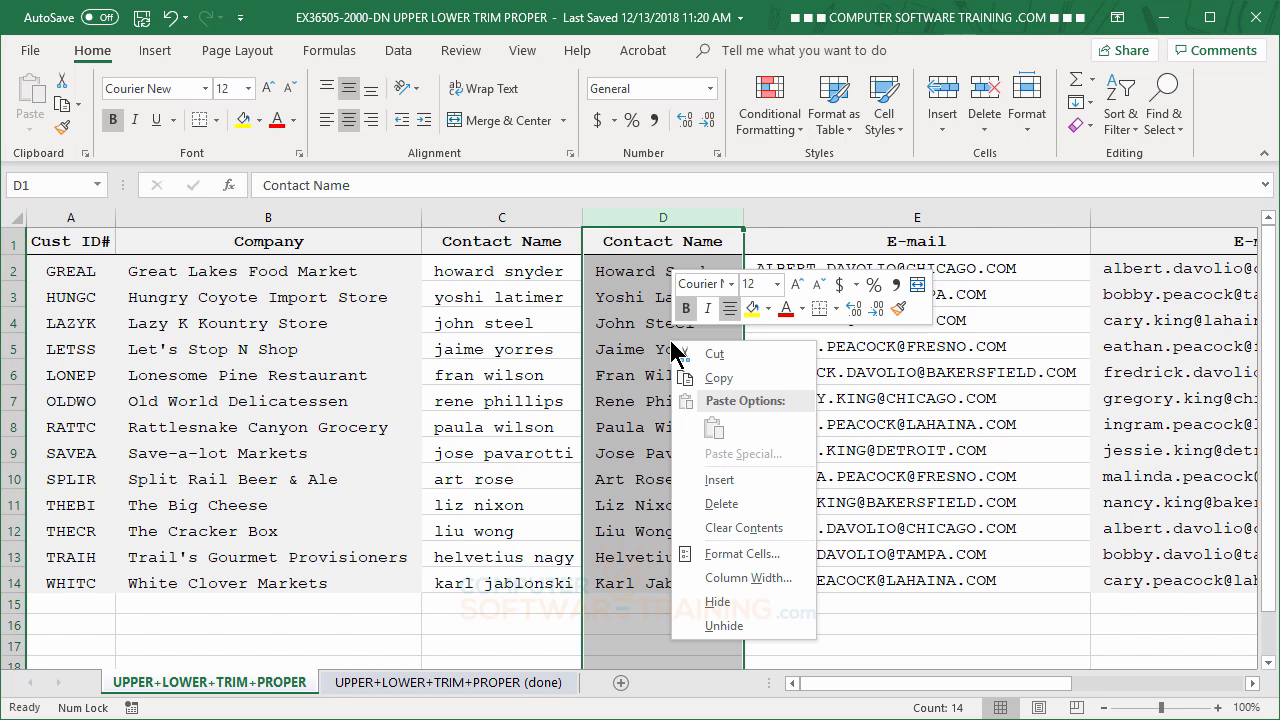
pyautogui.click(716, 381)
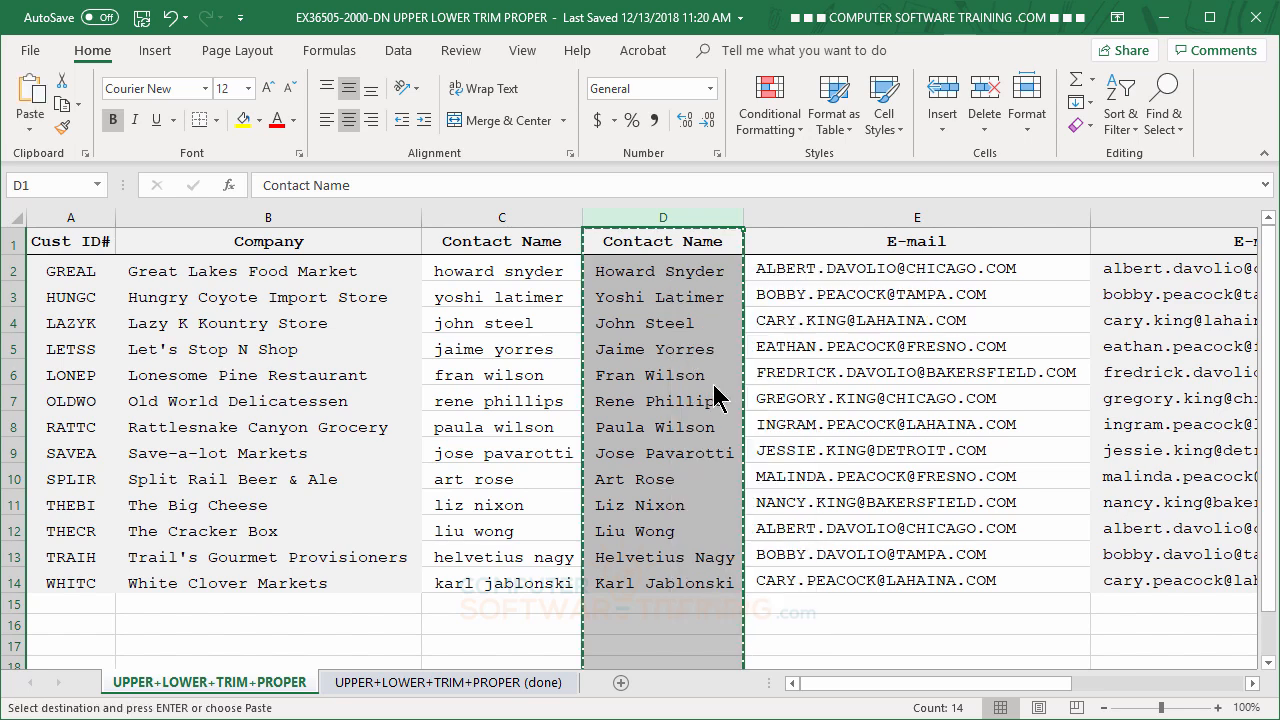
pyautogui.rightClick(692, 335)
pyautogui.click(766, 425)
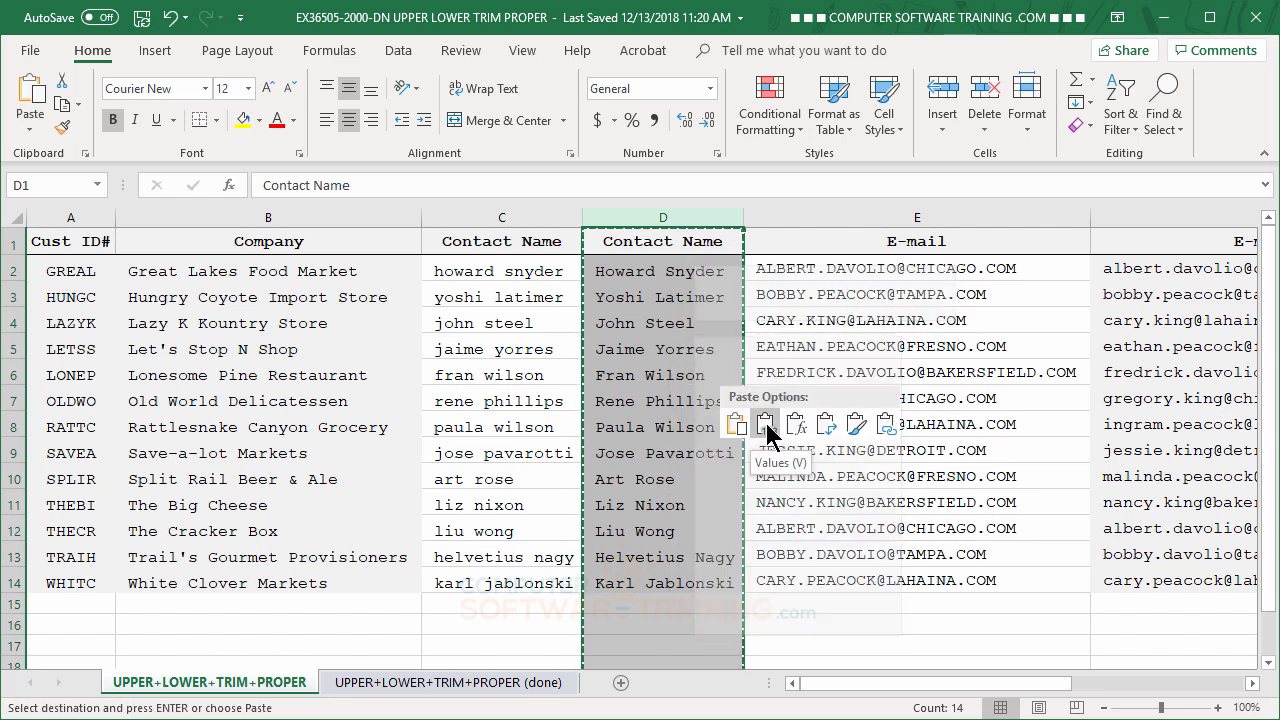
# Delete column C with the original lowercase contact names.
pyautogui.click(502, 216)
pyautogui.rightClick(502, 216)
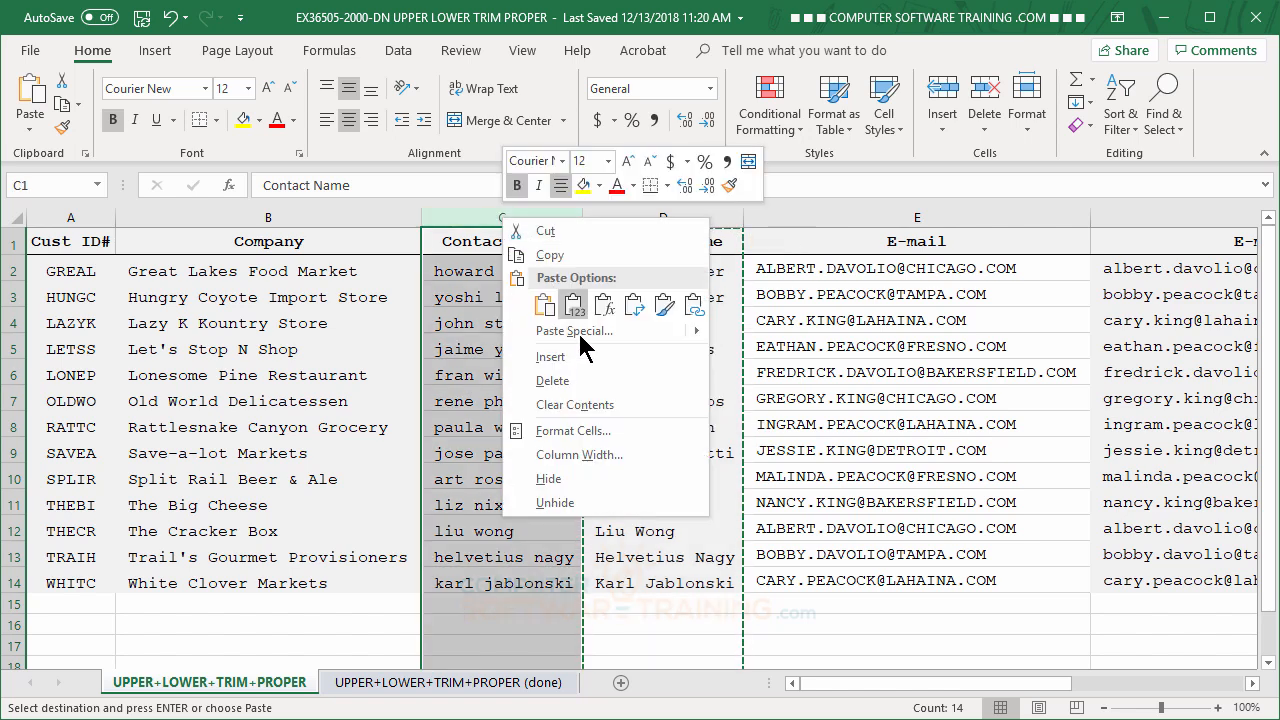
pyautogui.click(560, 382)
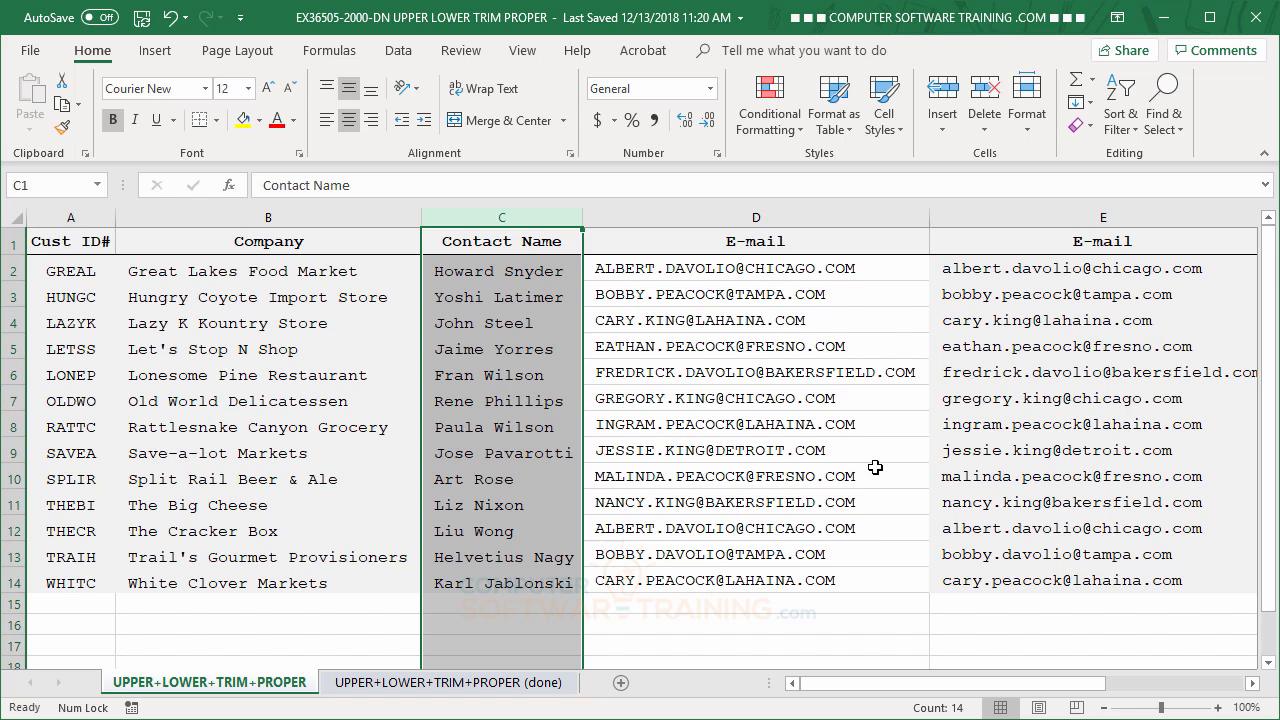
# Convert the lowercase E-mail column E from LOWER formulas to values in place, and check a few of its cells.
pyautogui.click(1026, 216)
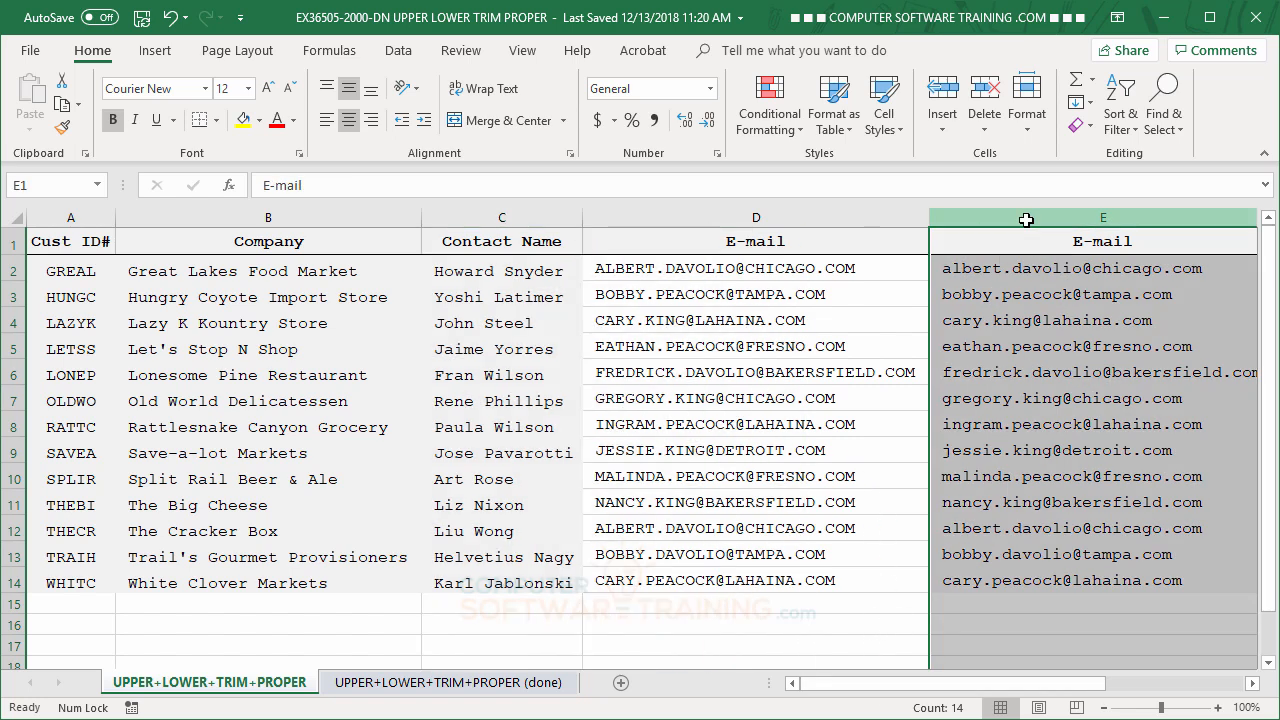
pyautogui.rightClick(1036, 334)
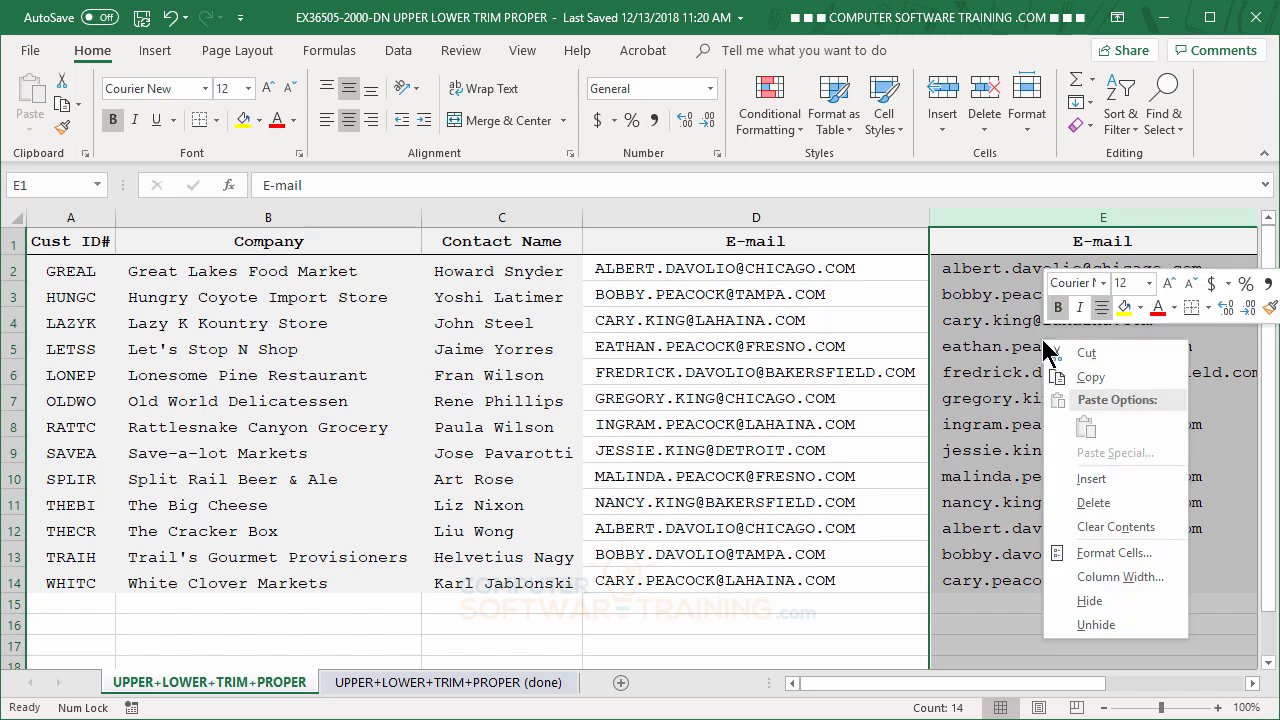
pyautogui.click(1090, 384)
pyautogui.hscroll(2, 722, 374)
pyautogui.rightClick(711, 350)
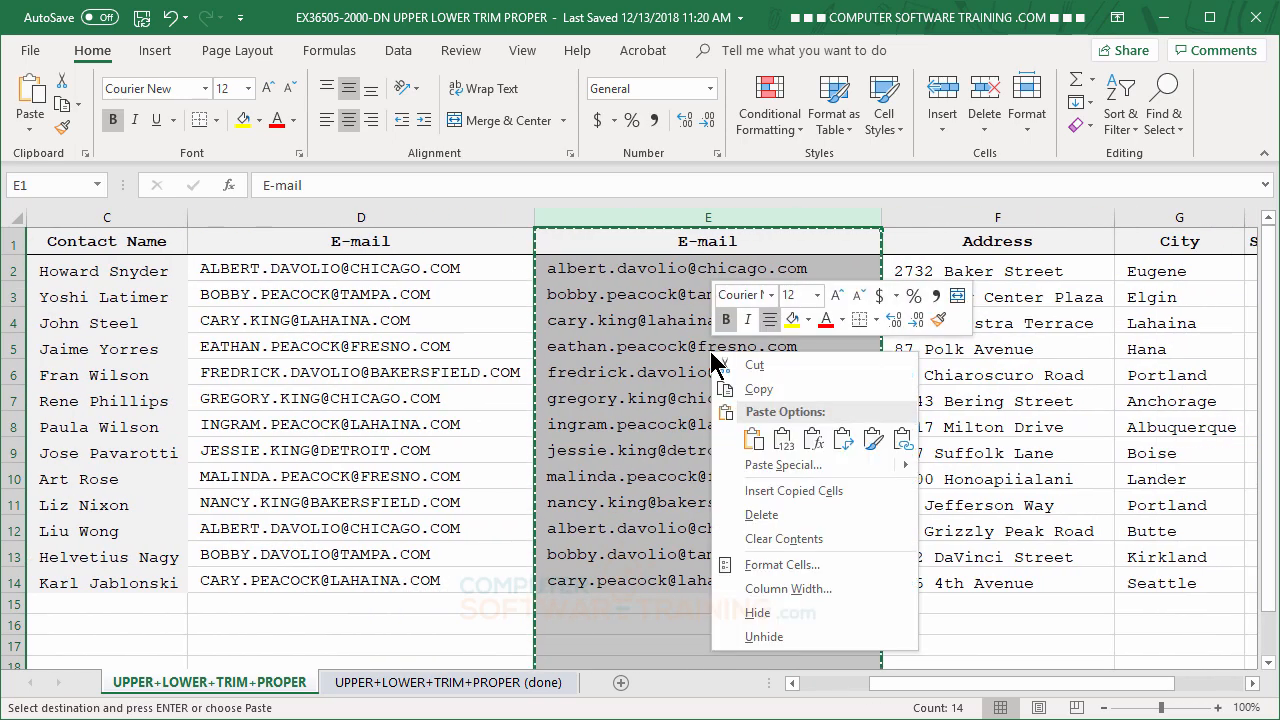
pyautogui.click(782, 438)
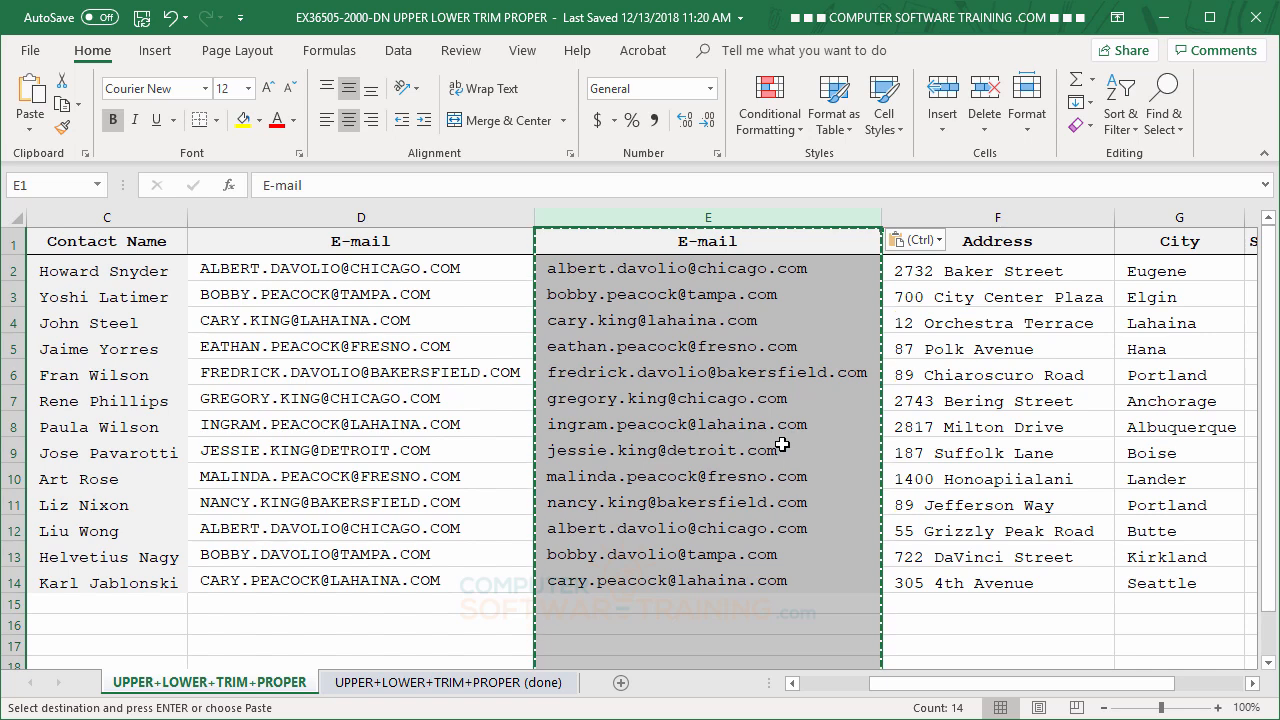
pyautogui.click(717, 350)
pyautogui.click(716, 428)
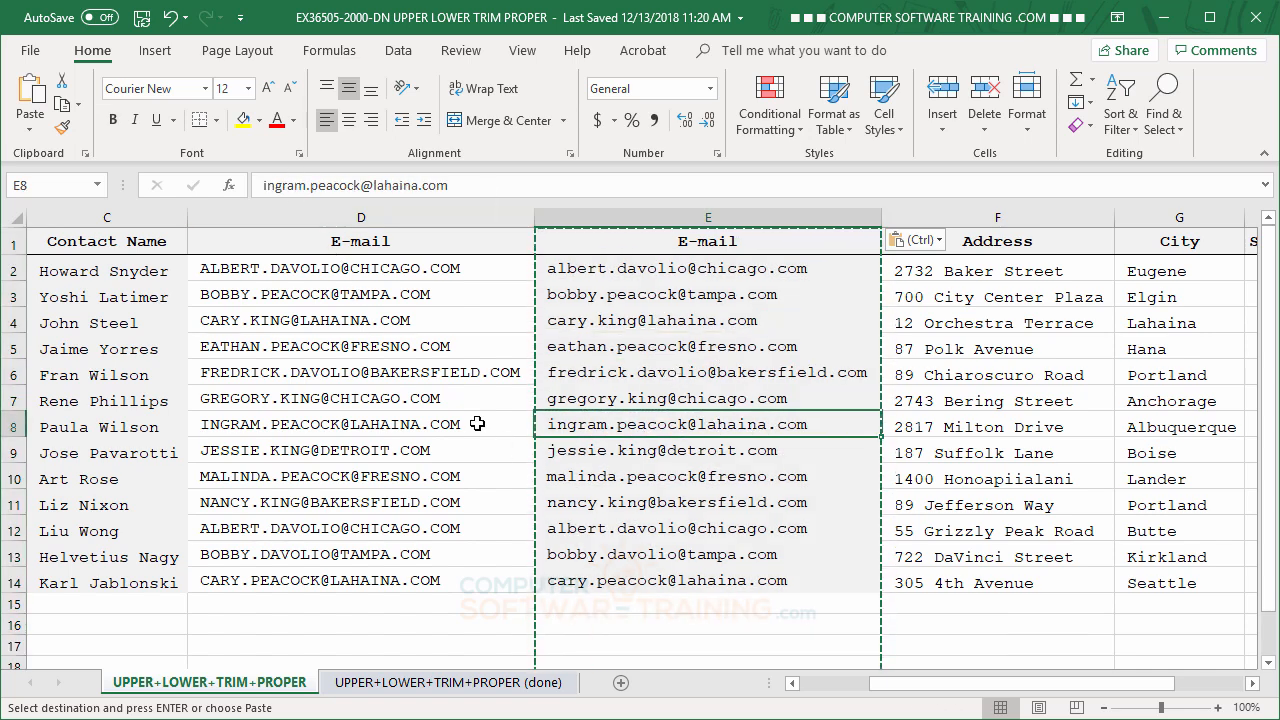
# Delete column D with the original uppercase e-mail addresses and return to the start of the customer list.
pyautogui.click(364, 216)
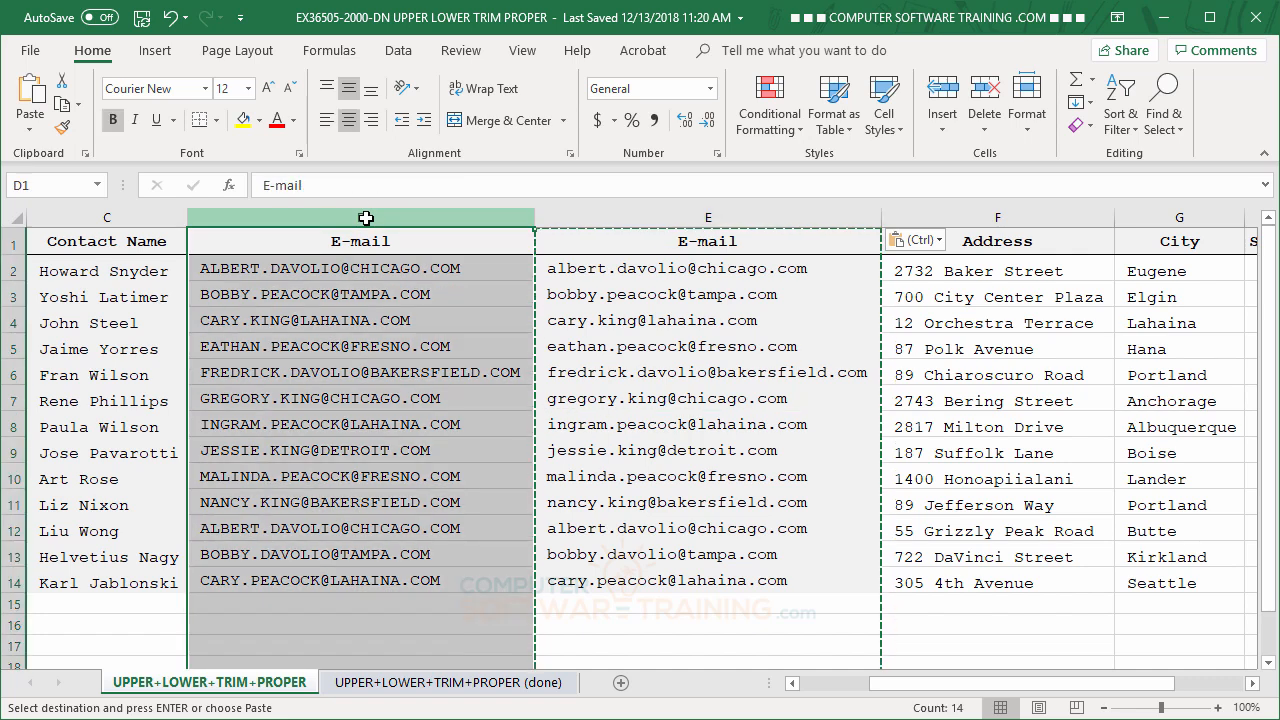
pyautogui.rightClick(367, 218)
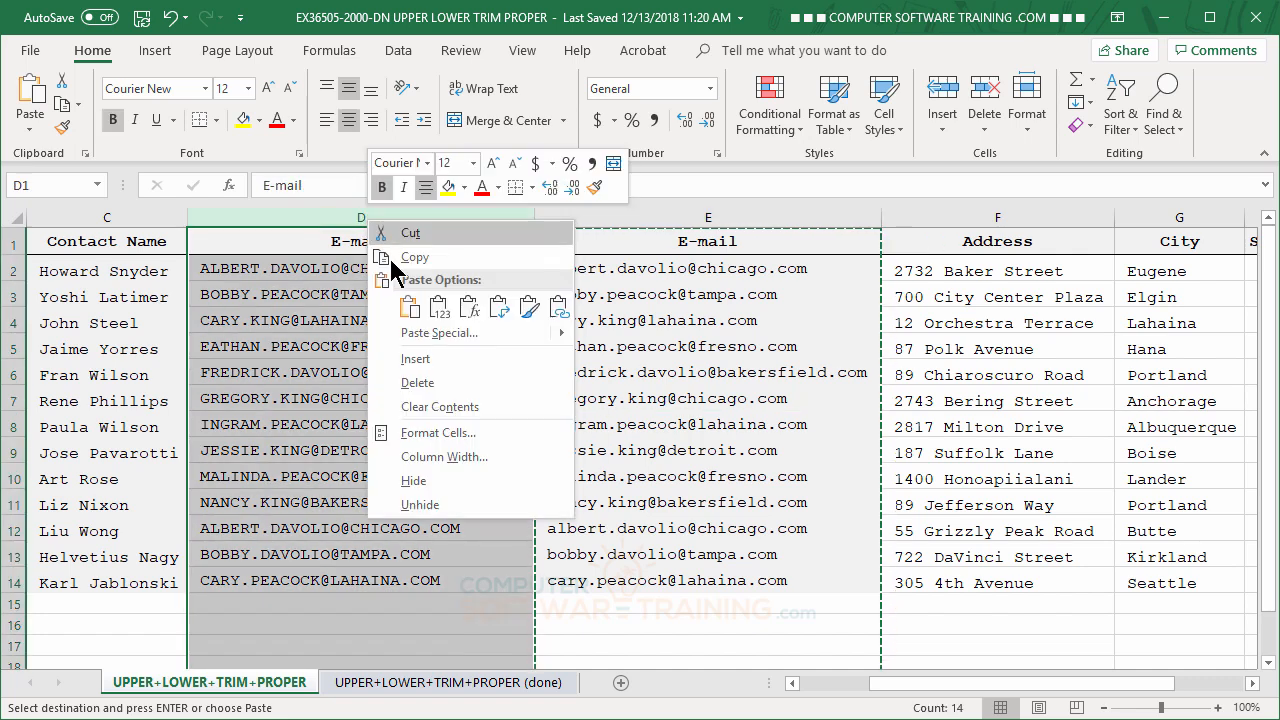
pyautogui.click(424, 389)
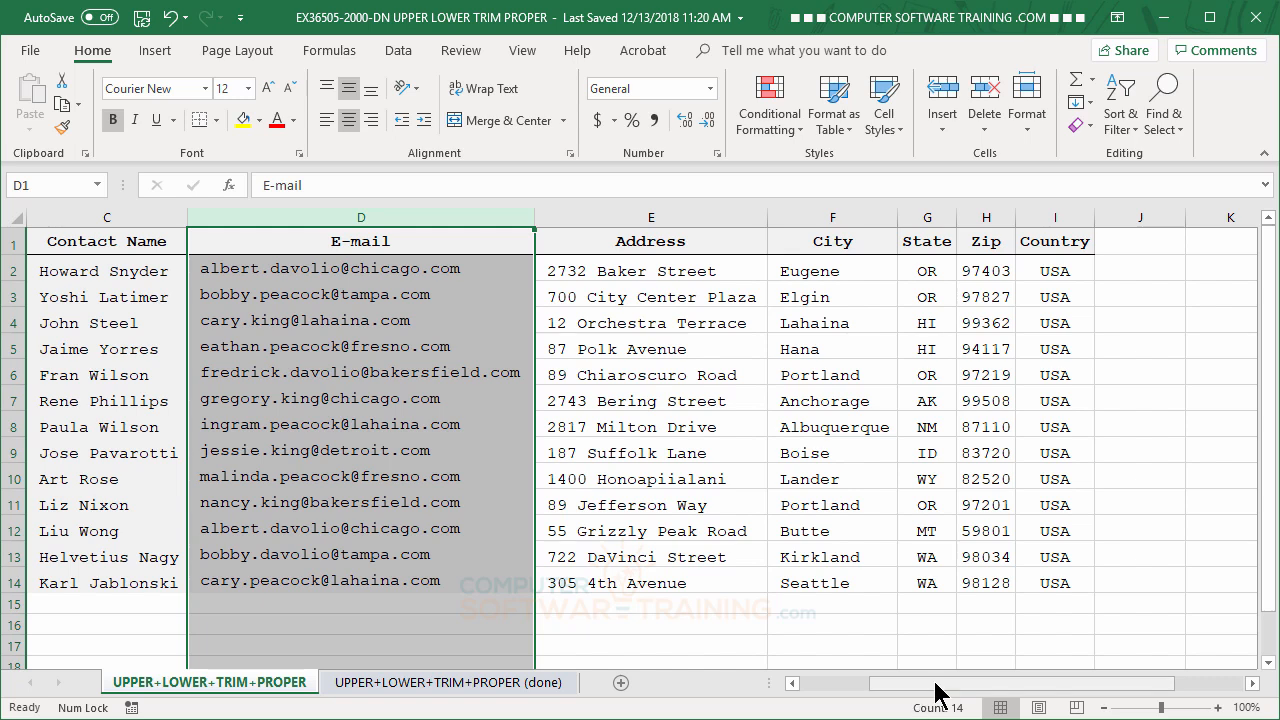
pyautogui.moveTo(938, 692); pyautogui.dragTo(826, 685)
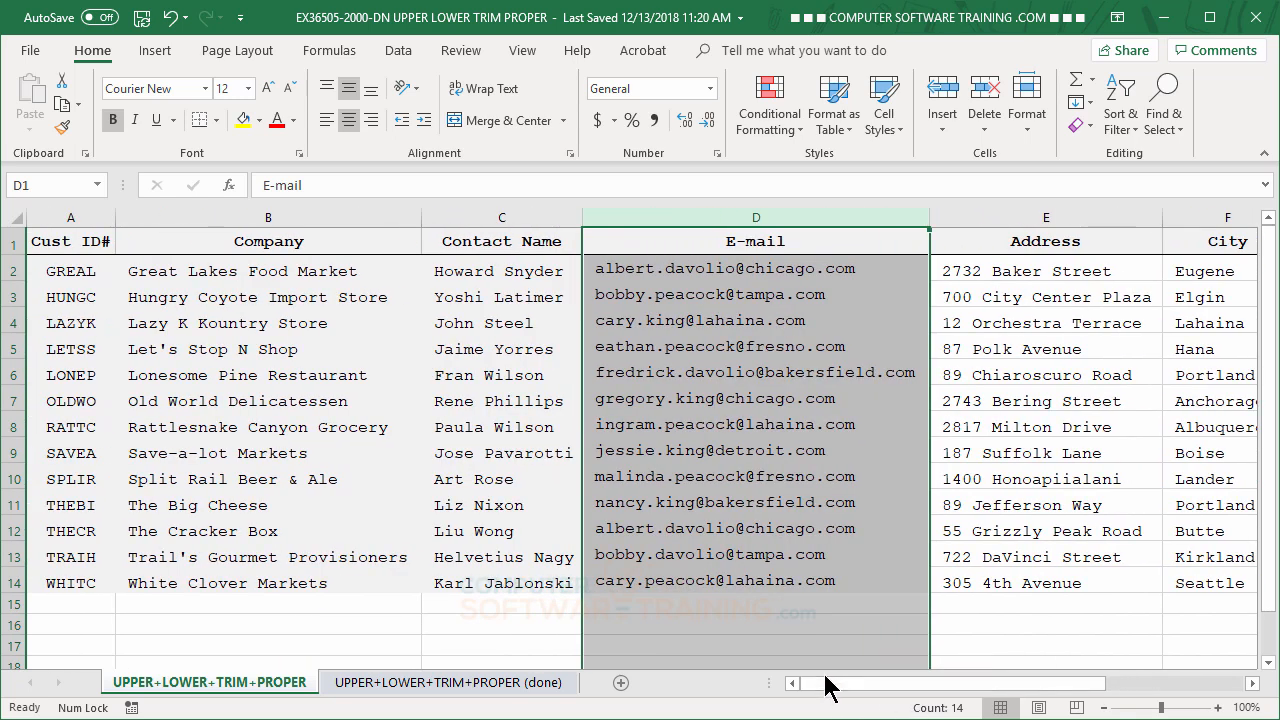